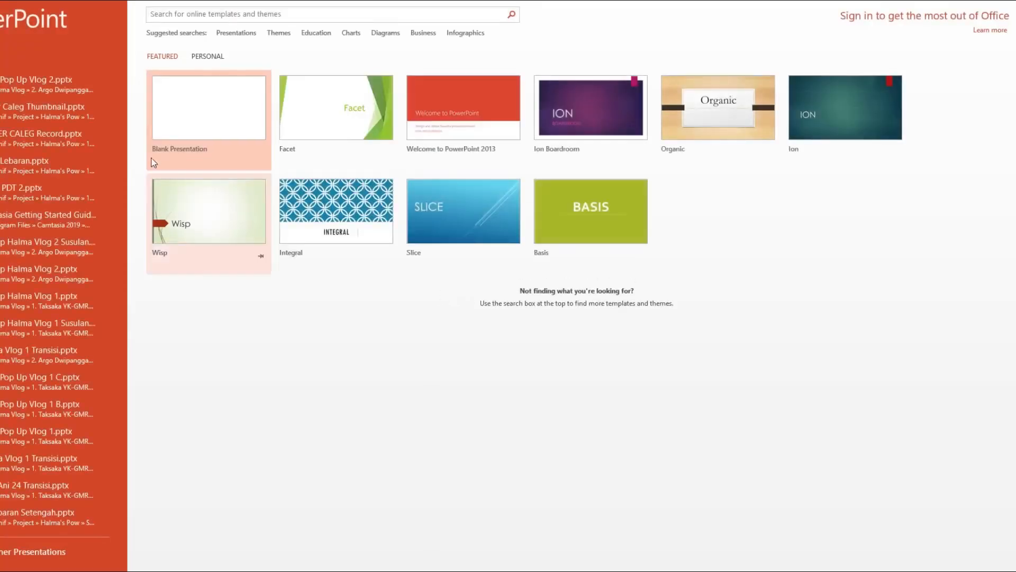
# - Create a blank presentation and delete the title and subtitle placeholders from the first slide
pyautogui.click(159, 122)
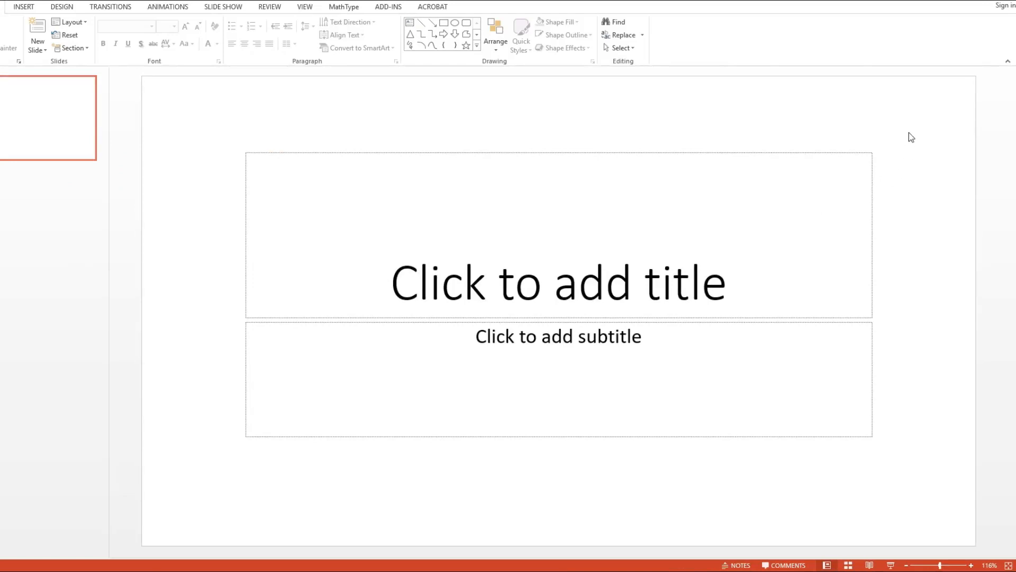
pyautogui.moveTo(909, 132); pyautogui.dragTo(207, 467)
pyautogui.press('Delete')
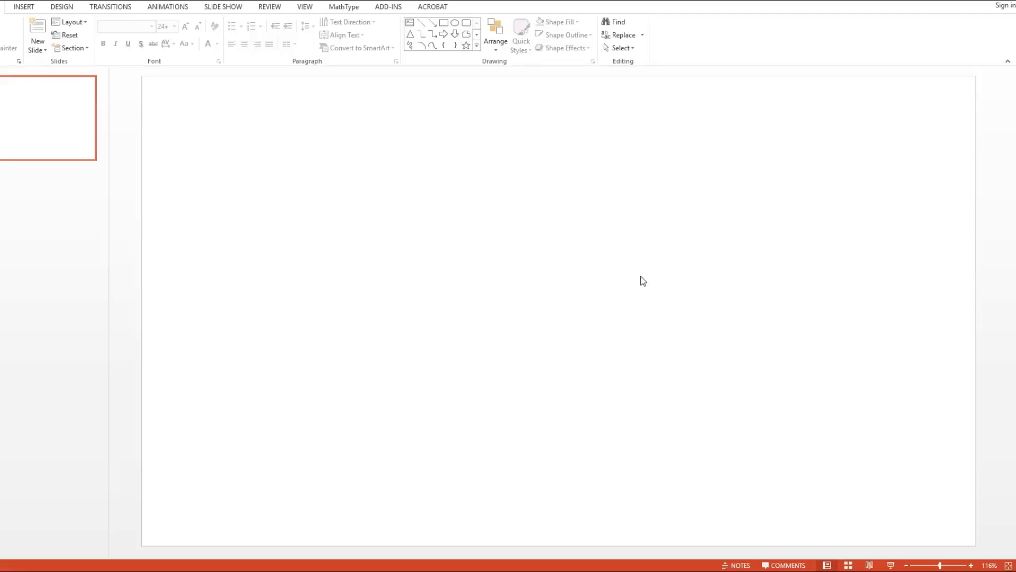
# - Give the slide background a solid near-black fill from the theme colors
pyautogui.rightClick(643, 281)
pyautogui.click(708, 370)
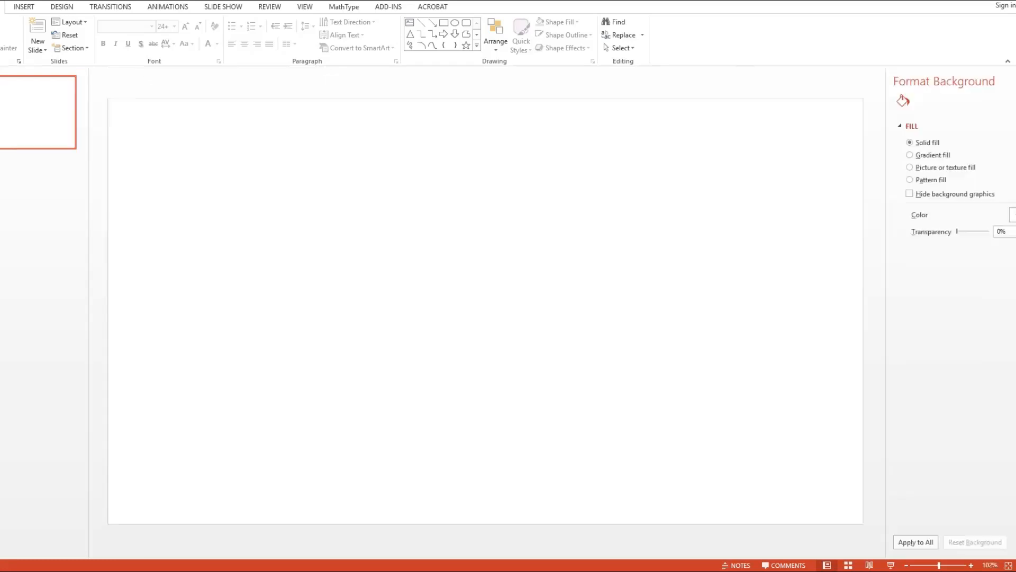
pyautogui.click(988, 214)
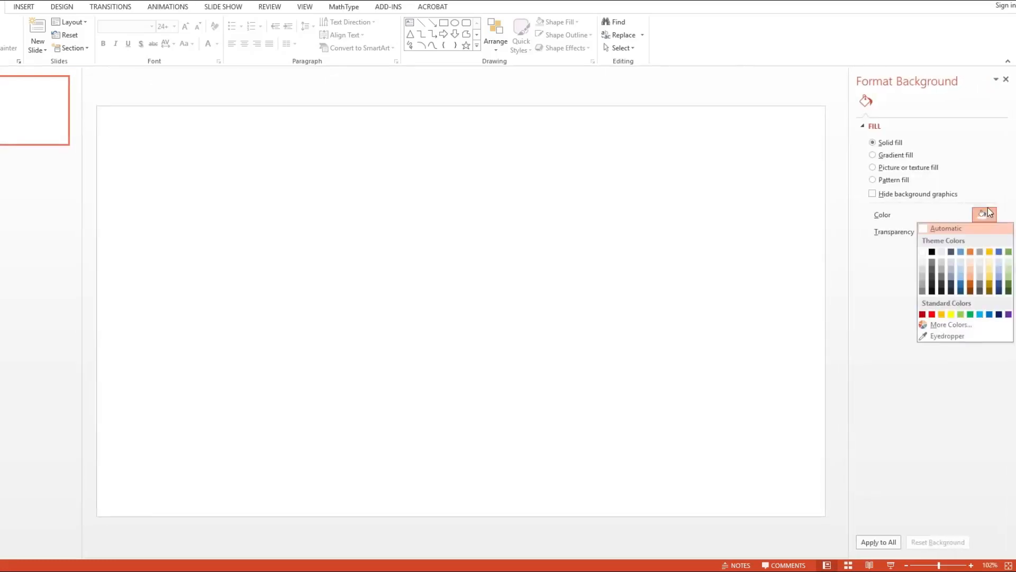
pyautogui.click(933, 291)
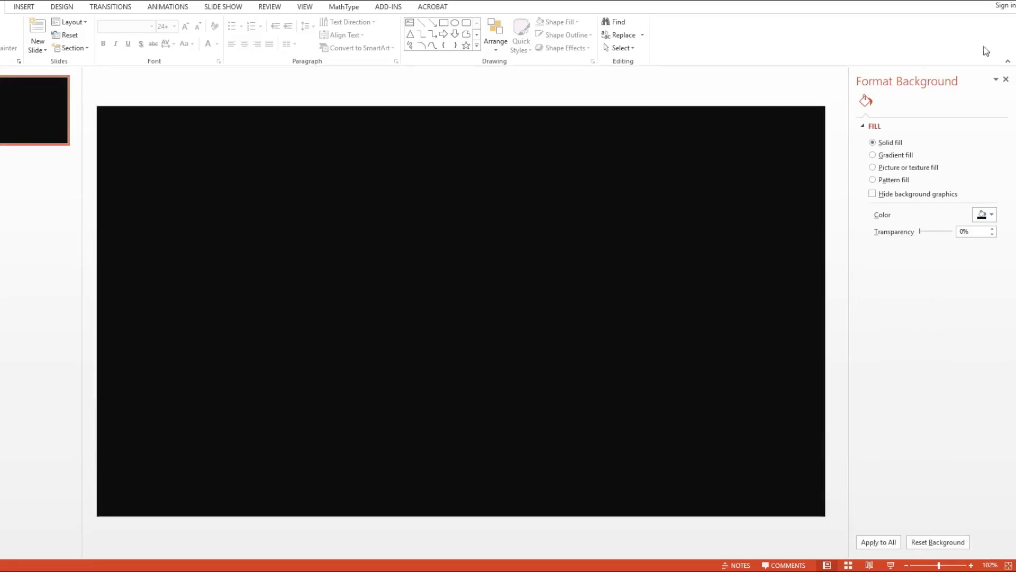
pyautogui.click(1005, 80)
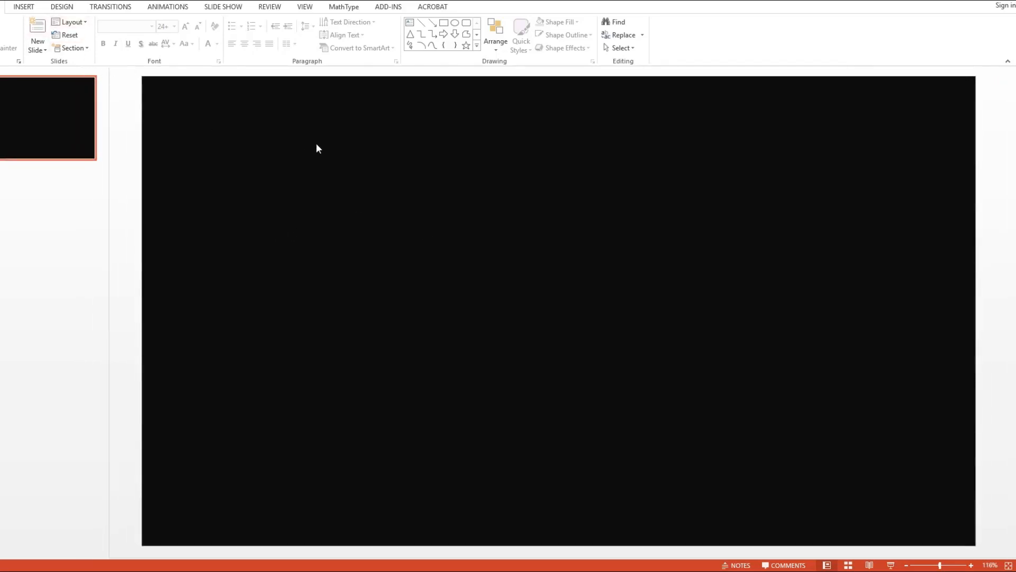
# - Draw a circle about 20.96" in diameter that covers the whole slide and extends beyond its edges
pyautogui.scroll(-9, 430, 201)
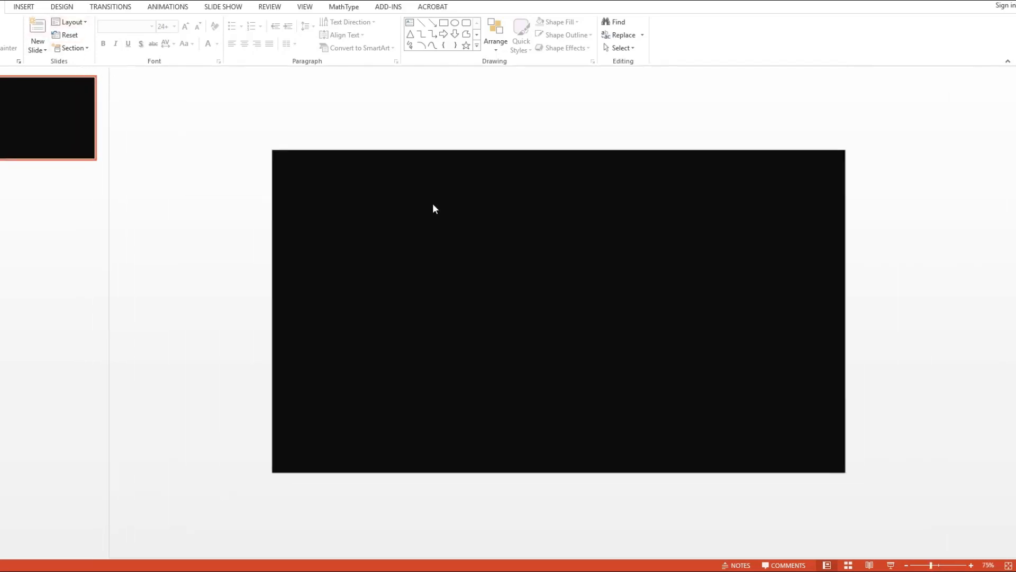
pyautogui.click(28, 9)
pyautogui.click(115, 51)
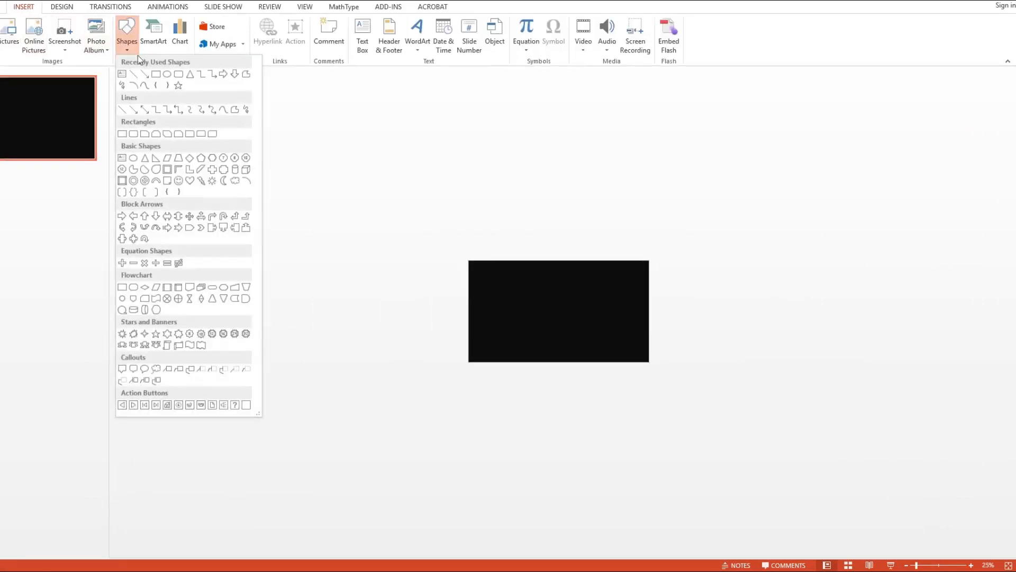
pyautogui.click(166, 75)
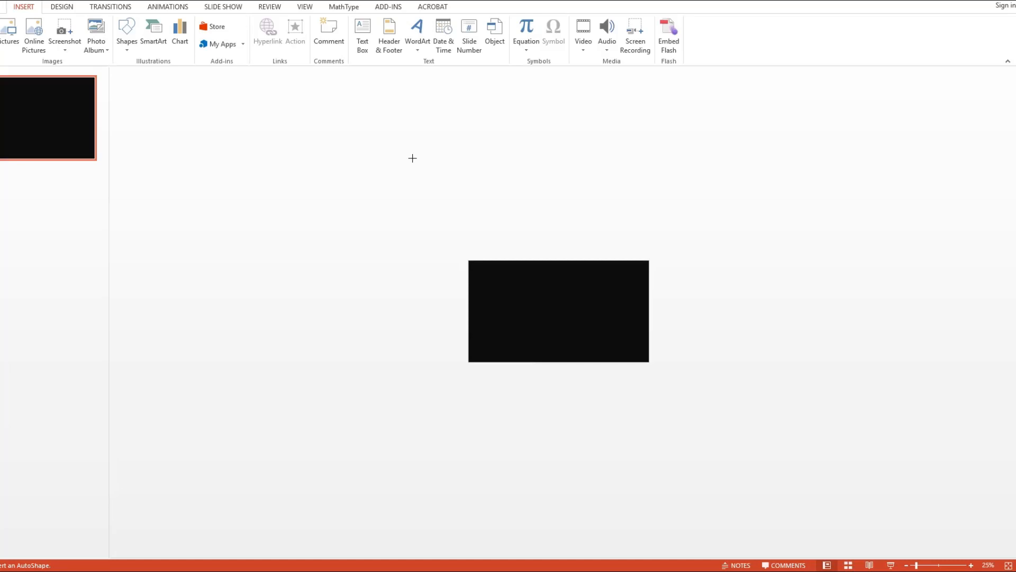
pyautogui.moveTo(413, 158); pyautogui.dragTo(696, 416)
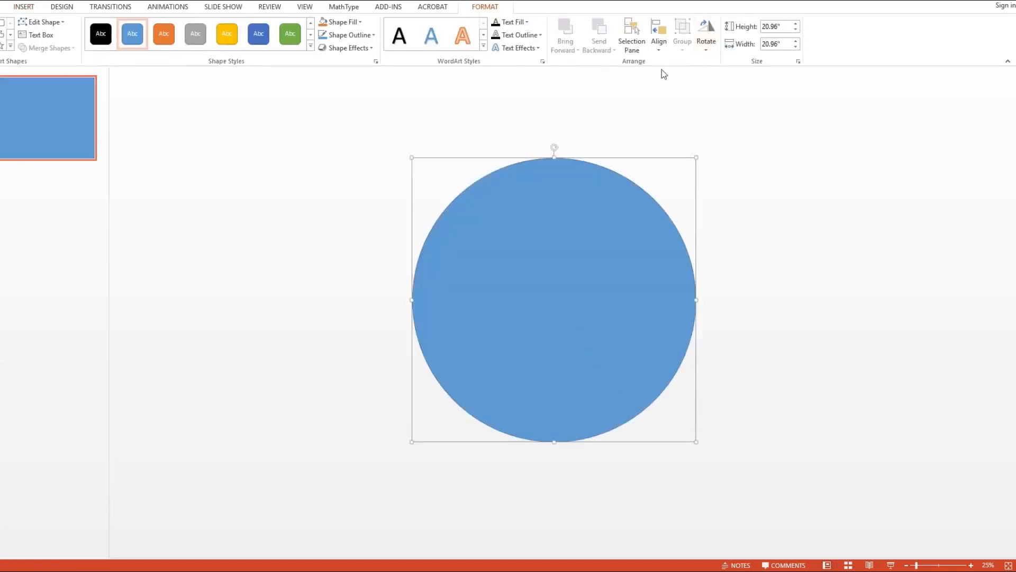
# - Align the large circle to the horizontal center and vertical middle of the slide
pyautogui.click(657, 47)
pyautogui.click(684, 76)
pyautogui.click(659, 43)
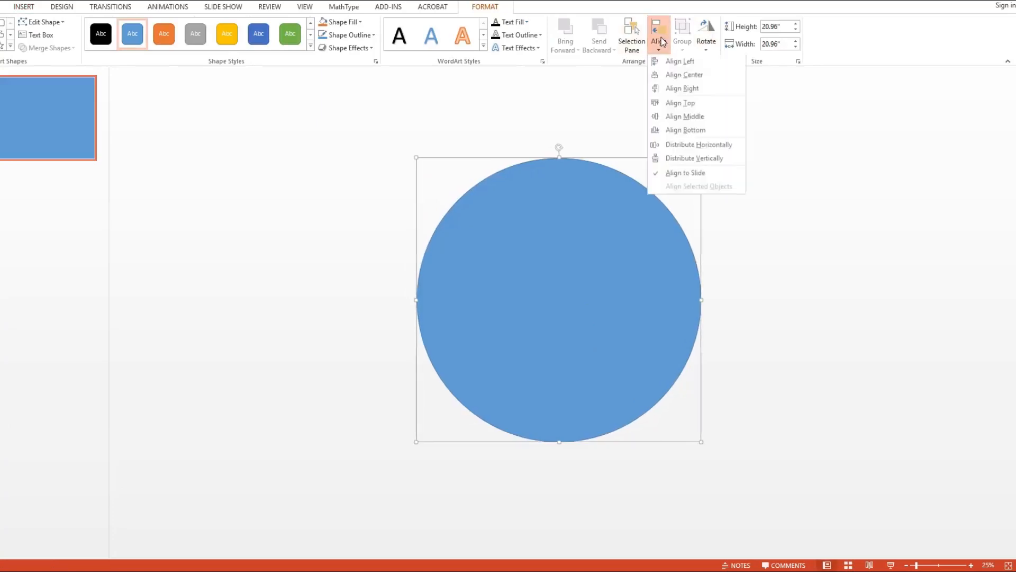
pyautogui.click(690, 116)
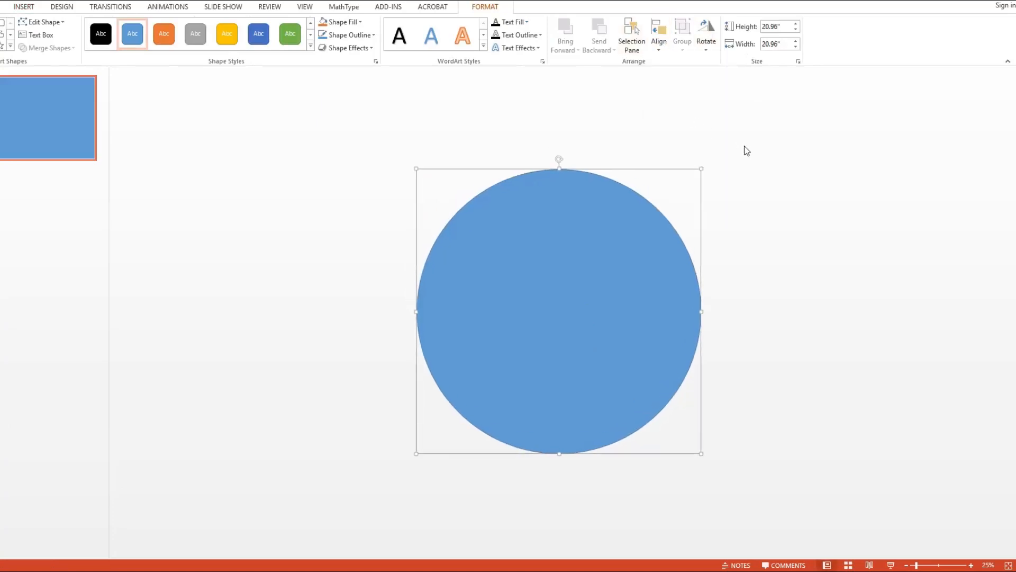
pyautogui.click(742, 167)
# - Fill the large circle with the standard golden-orange color and remove its outline
pyautogui.click(616, 225)
pyautogui.click(359, 21)
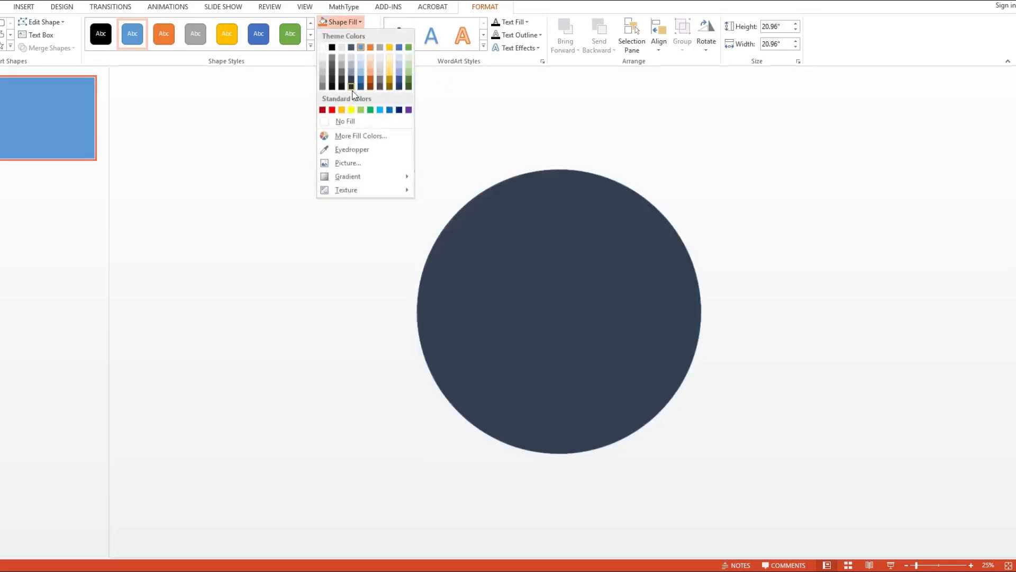
pyautogui.click(342, 110)
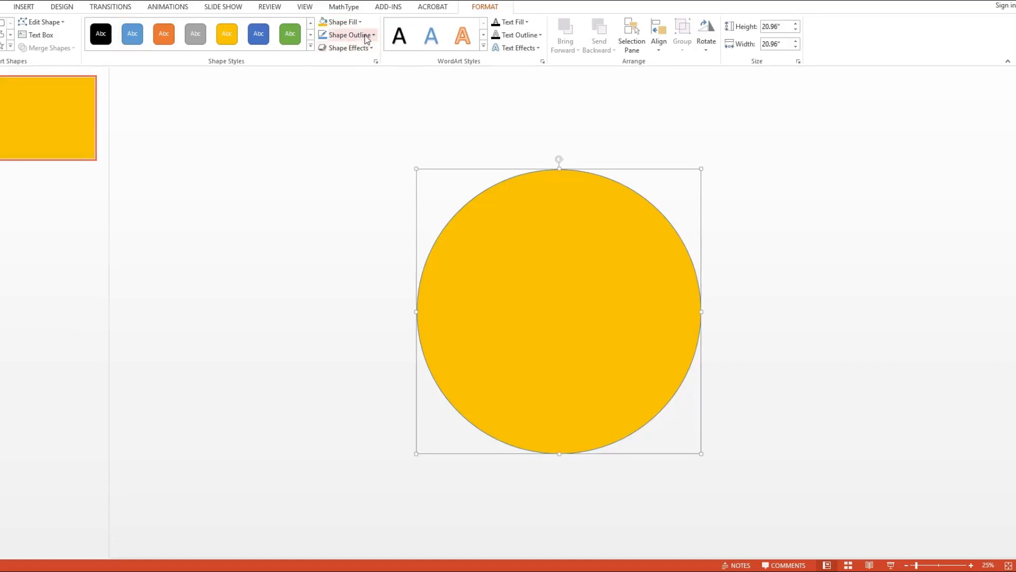
pyautogui.click(347, 35)
pyautogui.click(364, 136)
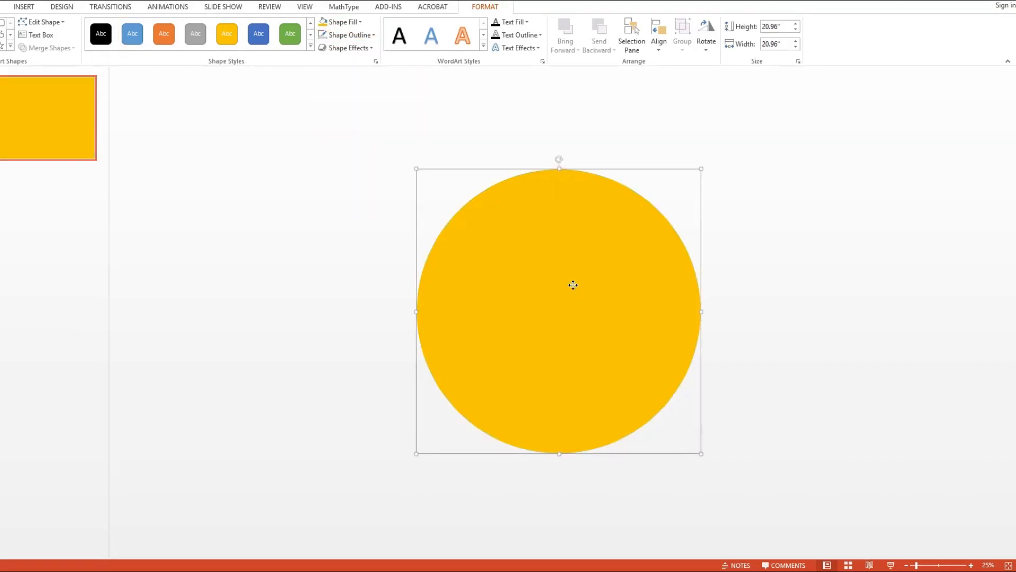
# - Paste a copy of the golden circle and fill it with a light orange from the standard color palette
pyautogui.hotkey('ctrl', 'v')
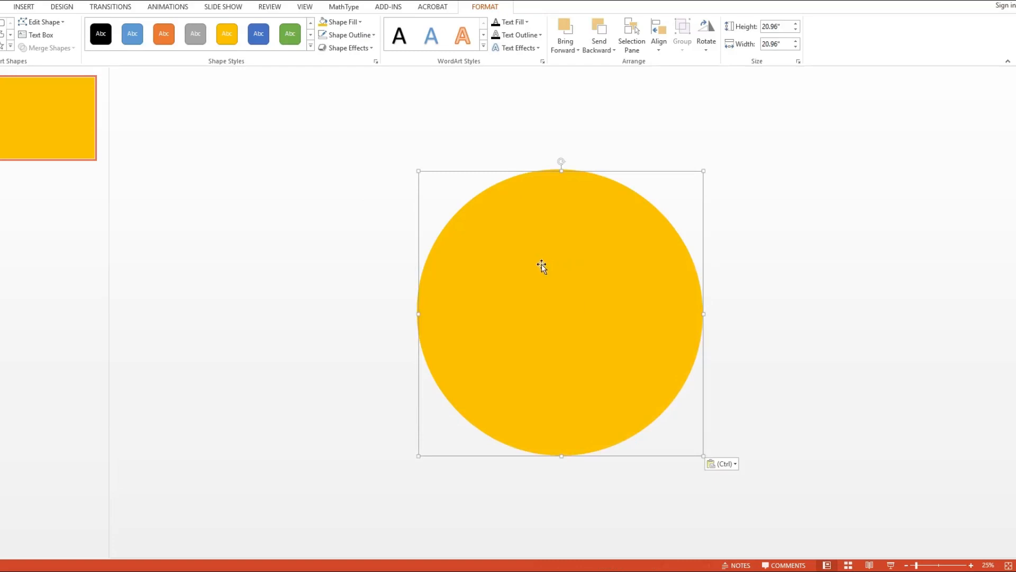
pyautogui.click(342, 22)
pyautogui.click(362, 136)
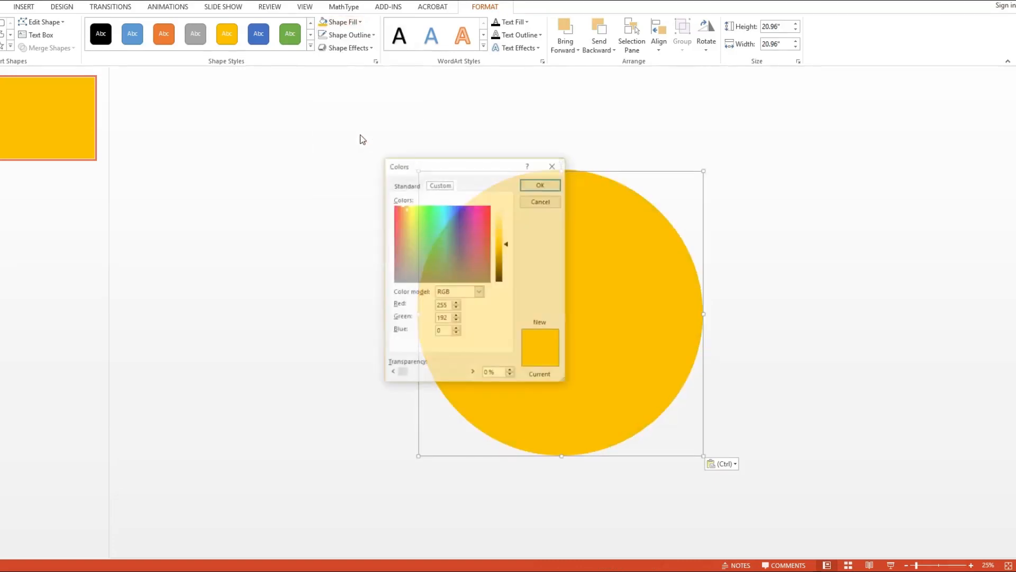
pyautogui.click(417, 186)
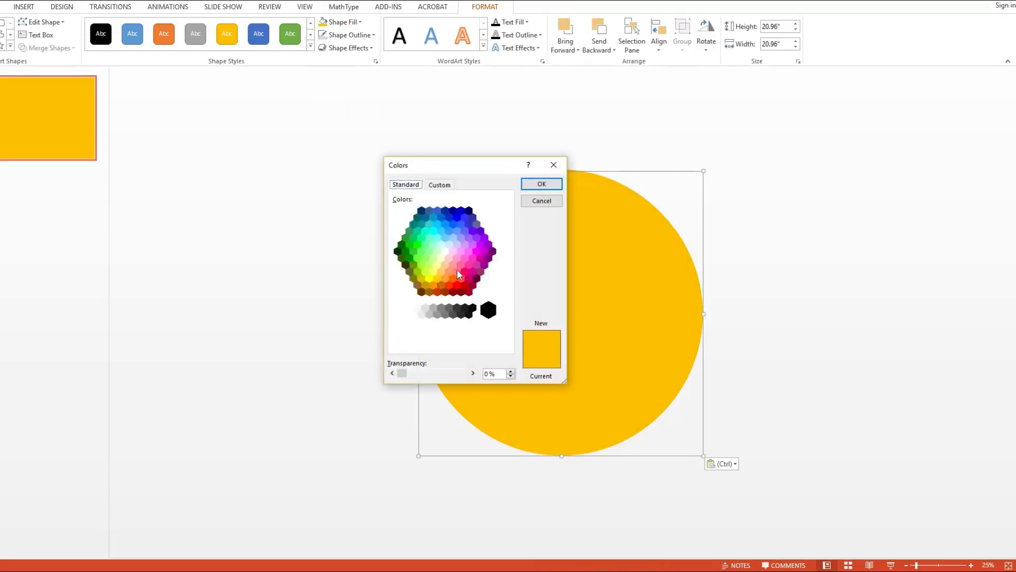
pyautogui.click(434, 286)
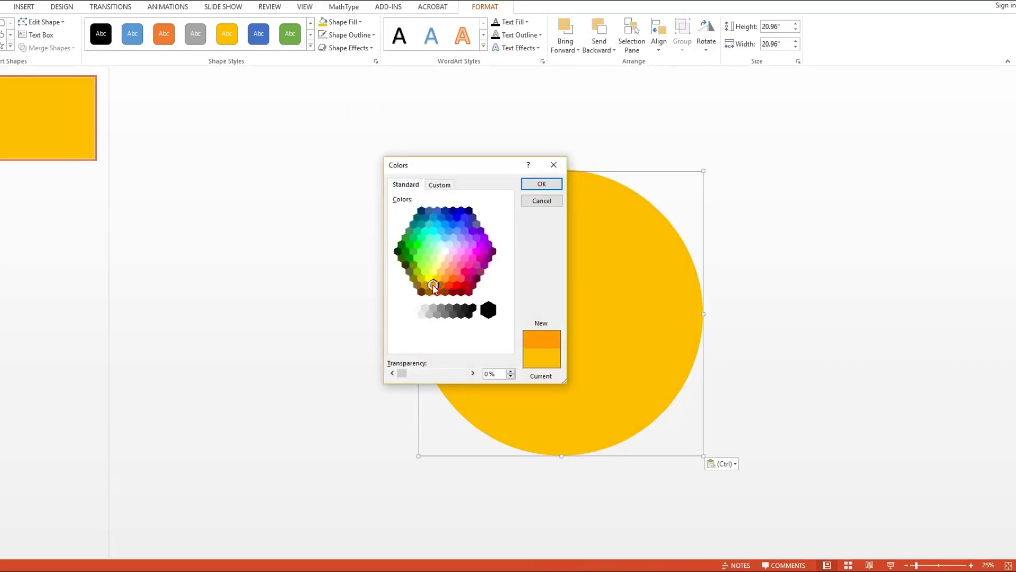
pyautogui.click(542, 183)
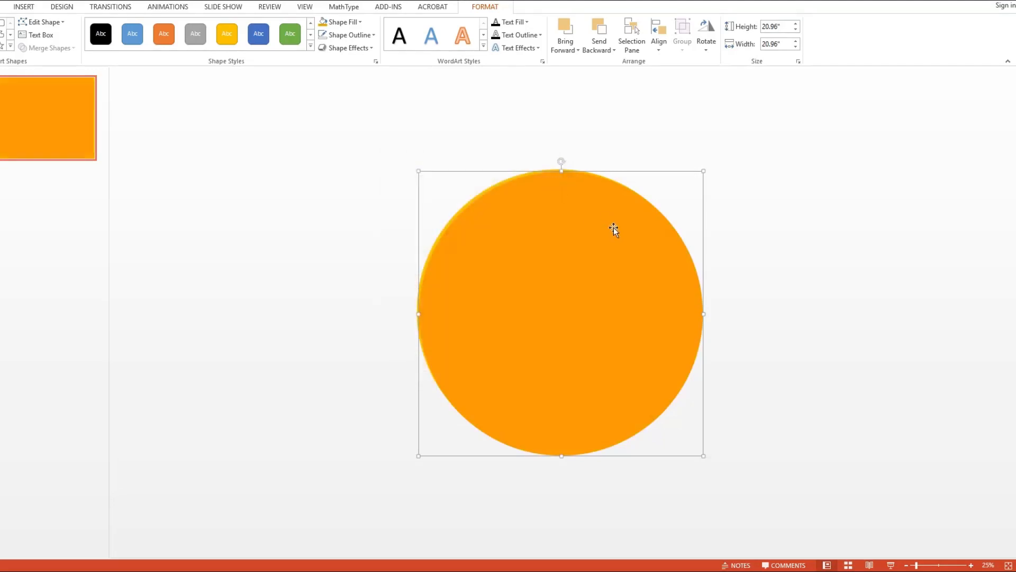
# - Paste another copy of the golden circle and fill it with a darker orange from the standard color palette
pyautogui.hotkey('ctrl', 'v')
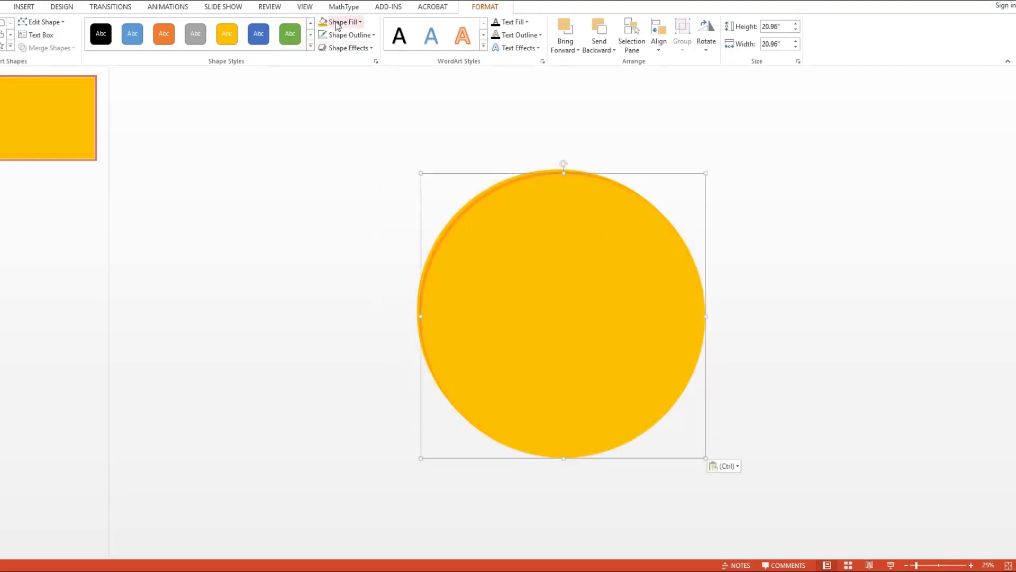
pyautogui.click(342, 22)
pyautogui.click(339, 158)
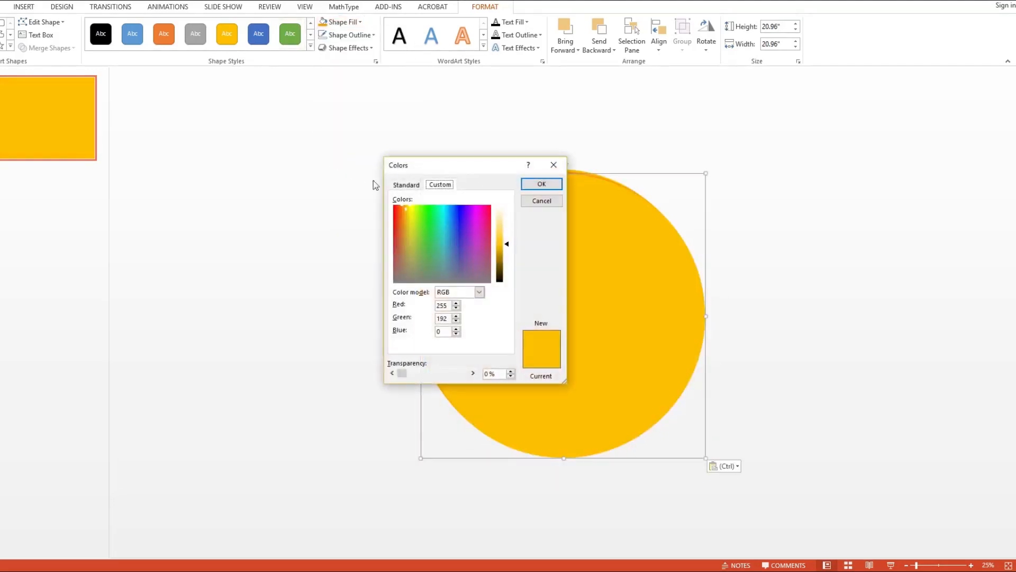
pyautogui.click(407, 185)
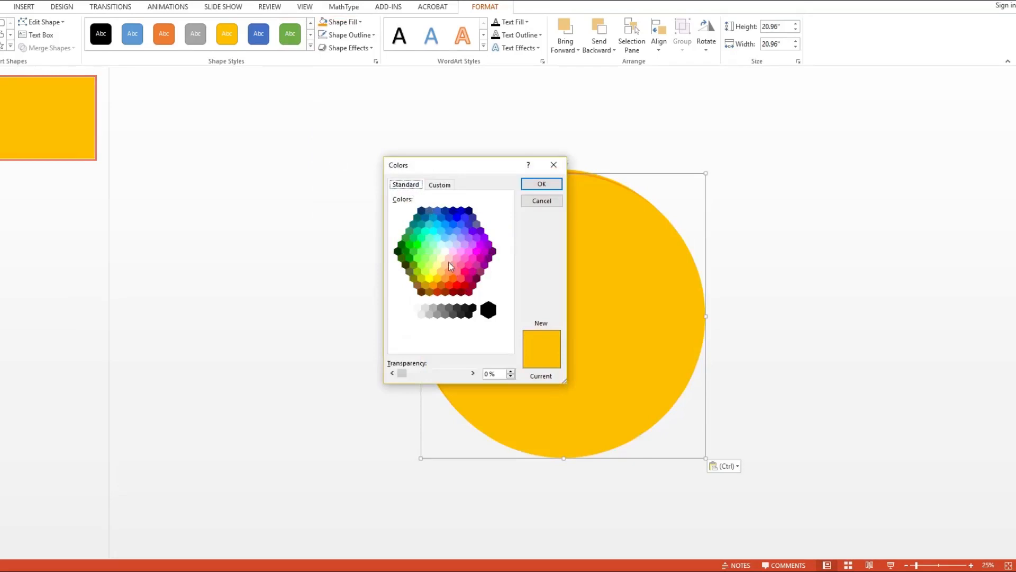
pyautogui.click(455, 278)
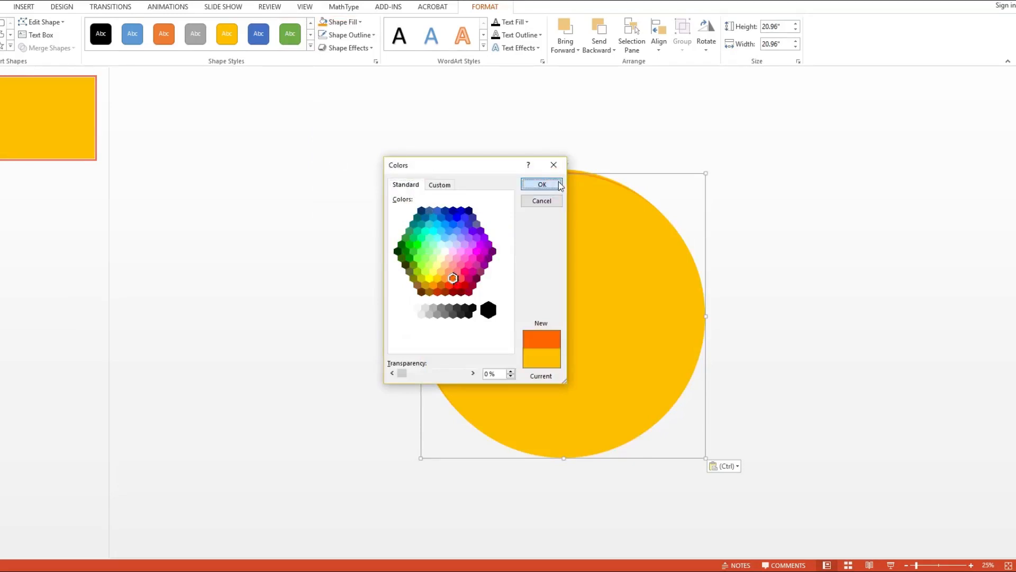
pyautogui.click(553, 184)
# - Paste one more copy of the golden circle and fill it with a red-orange from the standard color palette
pyautogui.hotkey('ctrl', 'v')
pyautogui.click(357, 21)
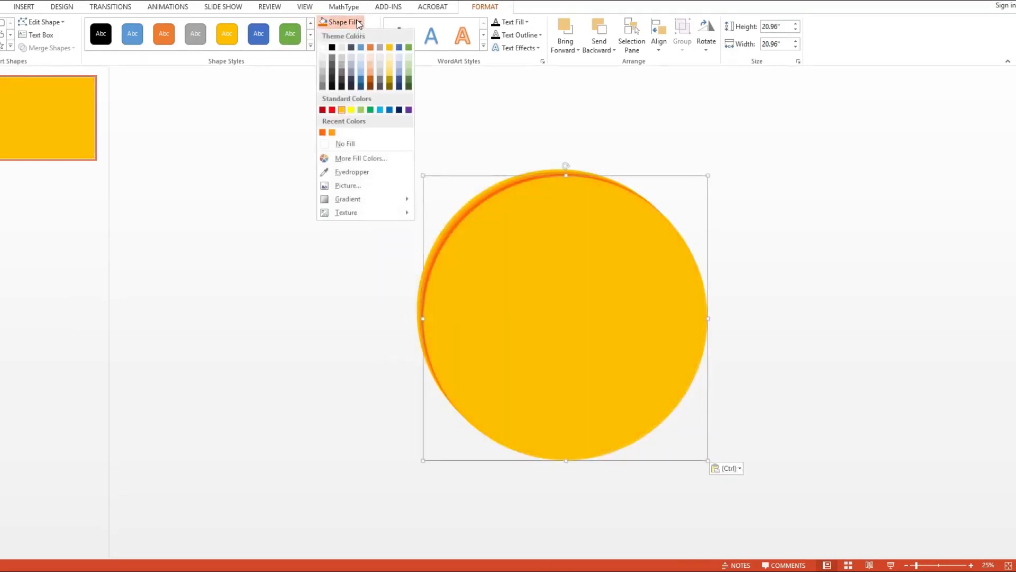
pyautogui.click(348, 160)
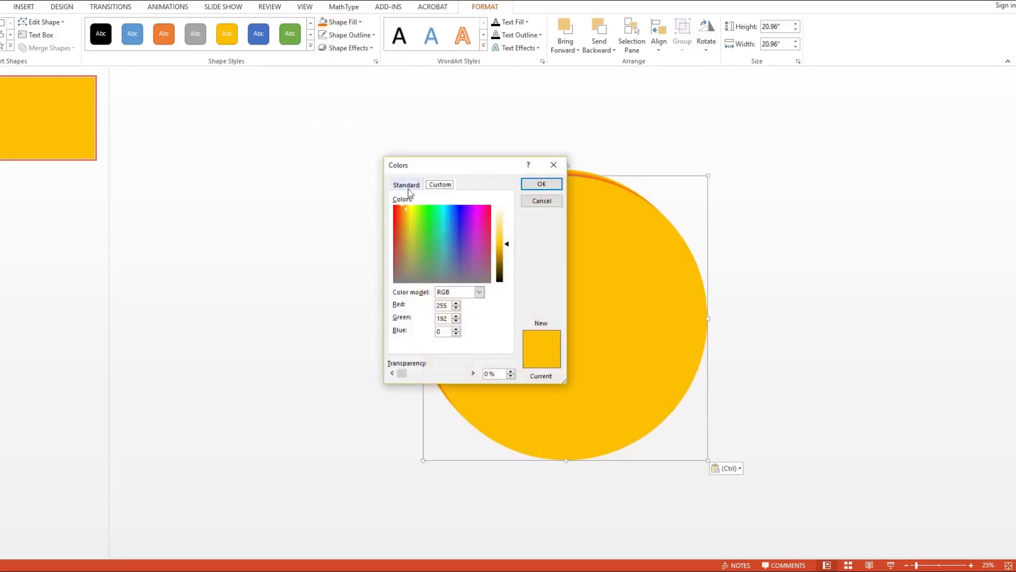
pyautogui.click(412, 187)
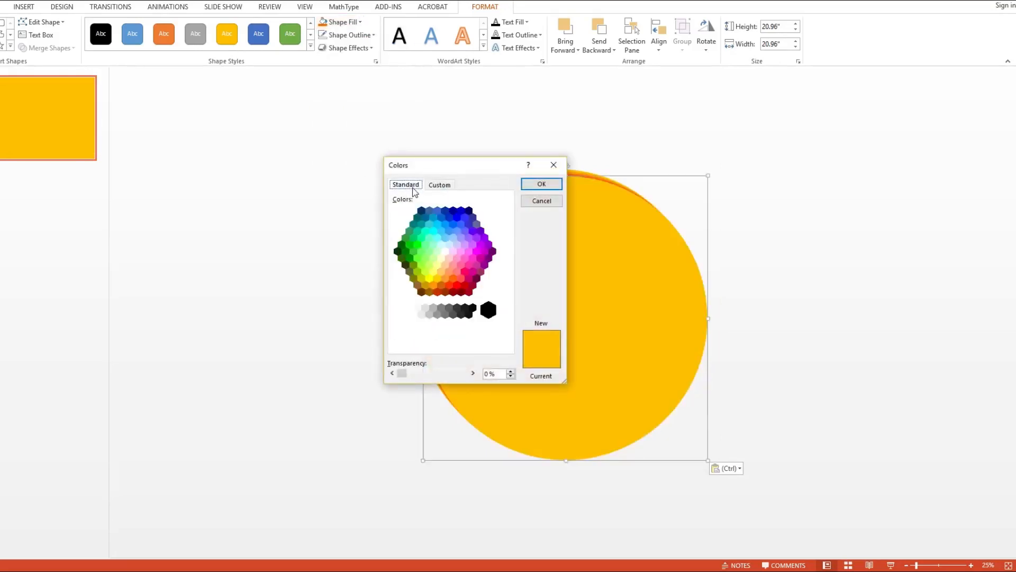
pyautogui.click(449, 285)
pyautogui.click(449, 278)
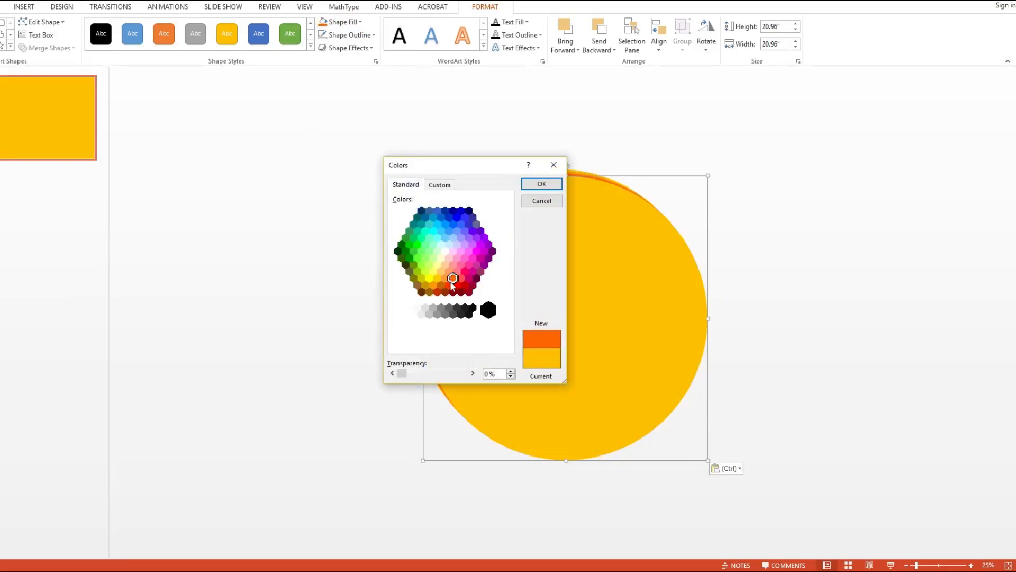
pyautogui.click(449, 285)
pyautogui.click(551, 183)
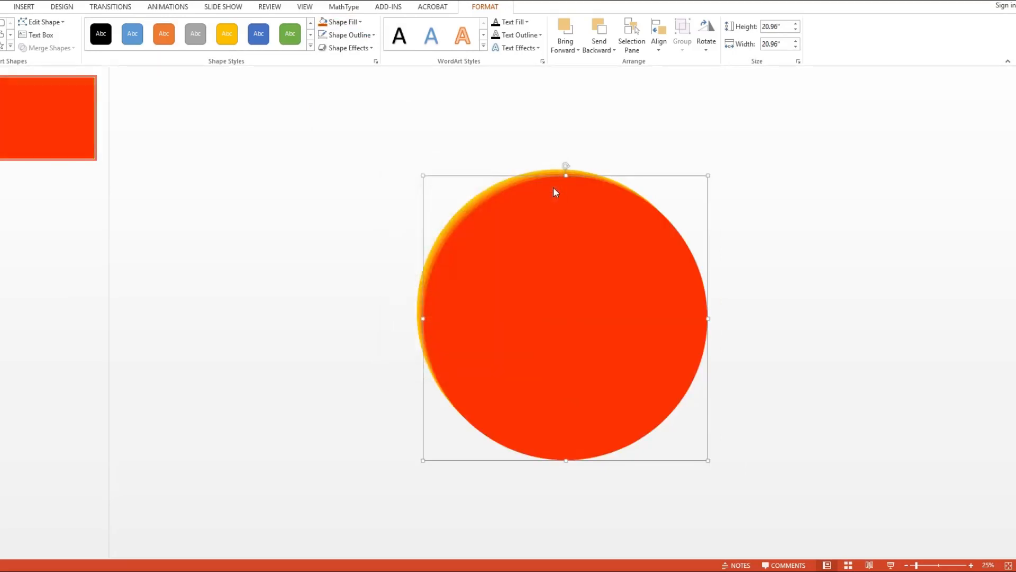
# - Align all four stacked circles to the slide's horizontal center and vertical middle
pyautogui.click(794, 441)
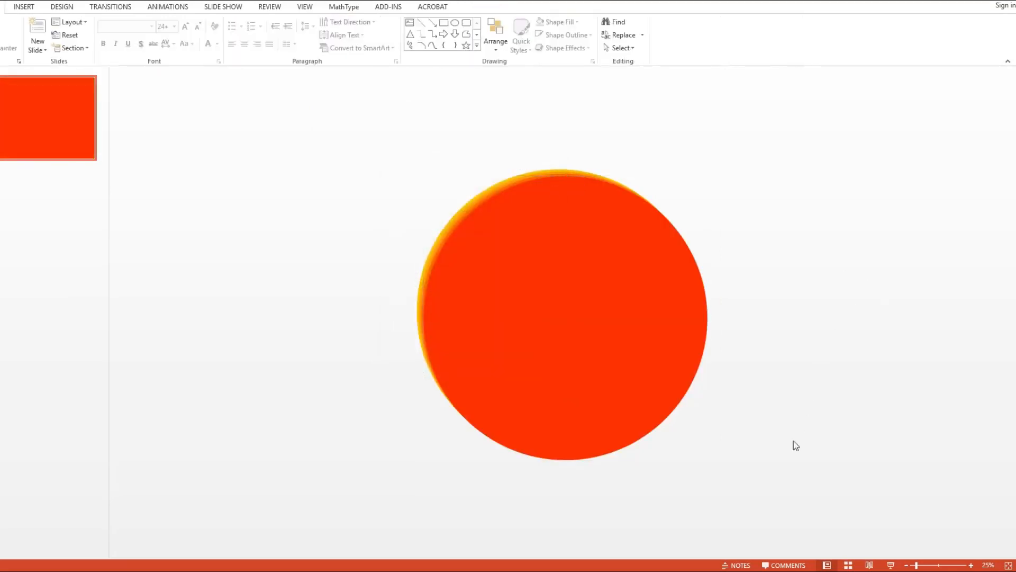
pyautogui.moveTo(794, 512); pyautogui.dragTo(355, 103)
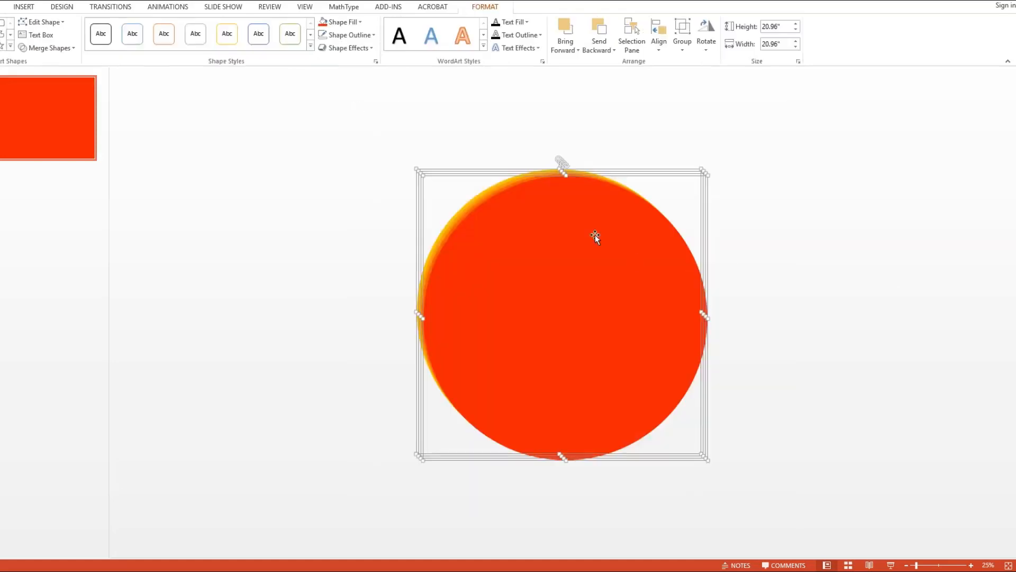
pyautogui.click(660, 53)
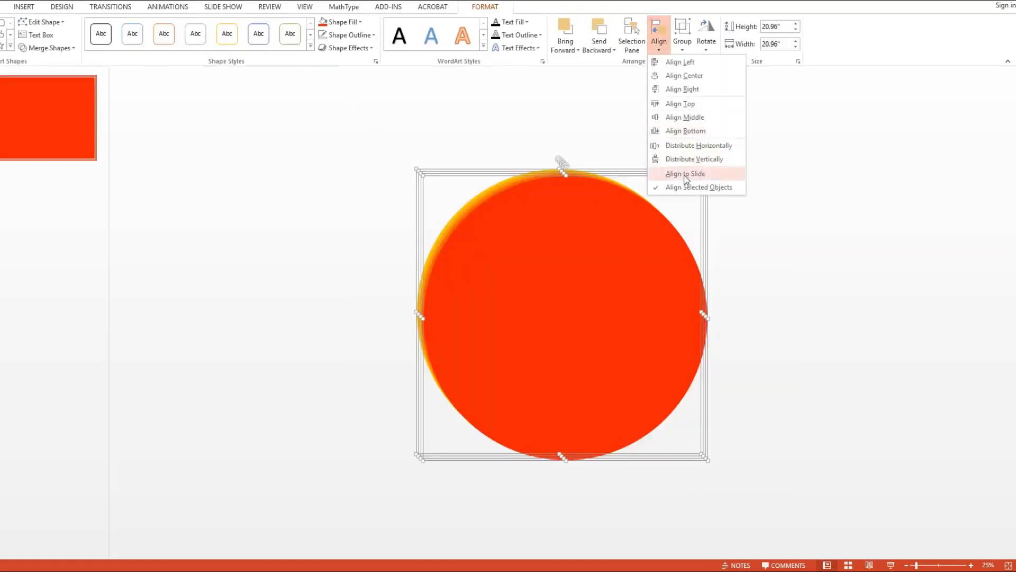
pyautogui.click(686, 173)
pyautogui.click(659, 43)
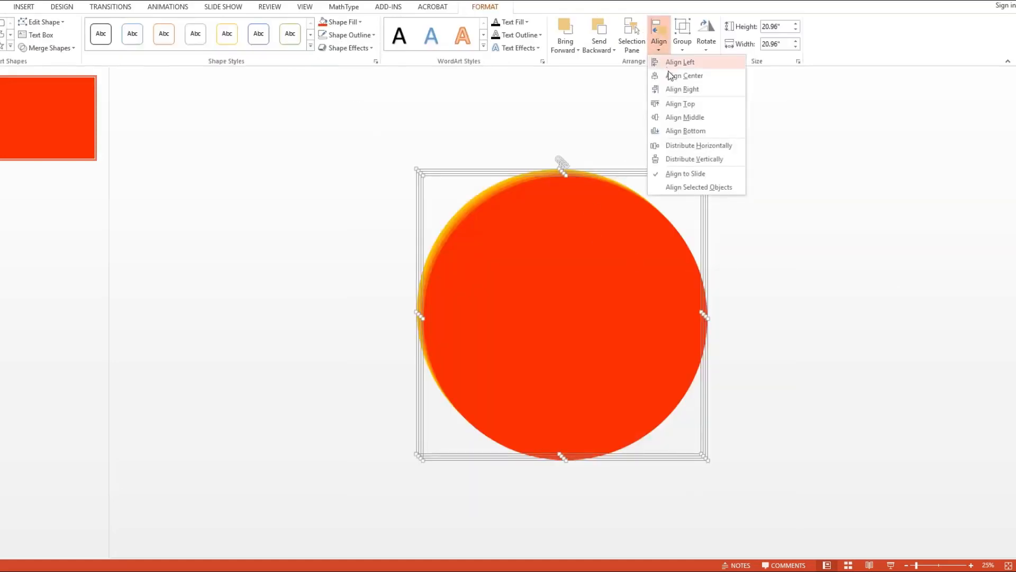
pyautogui.click(684, 75)
pyautogui.click(661, 50)
pyautogui.click(688, 119)
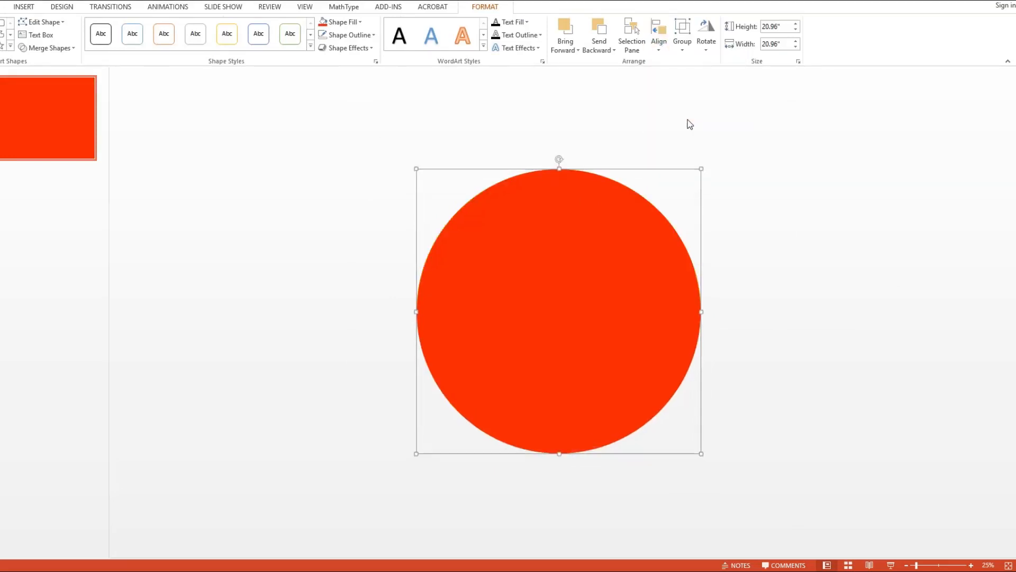
pyautogui.click(689, 119)
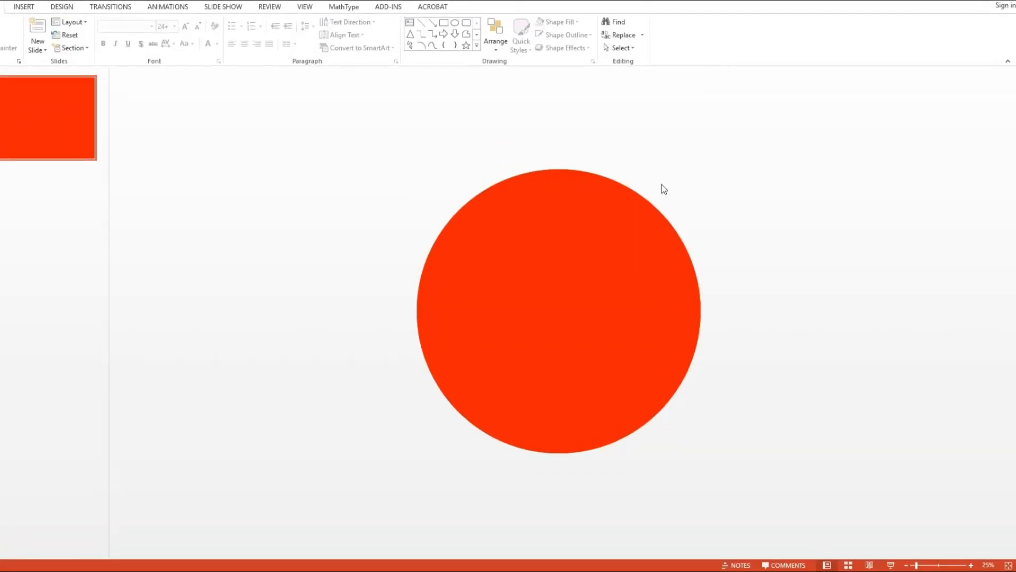
# - Add the Basic Zoom entrance animation to all four stacked circles, starting With Previous
pyautogui.moveTo(747, 148); pyautogui.dragTo(380, 476)
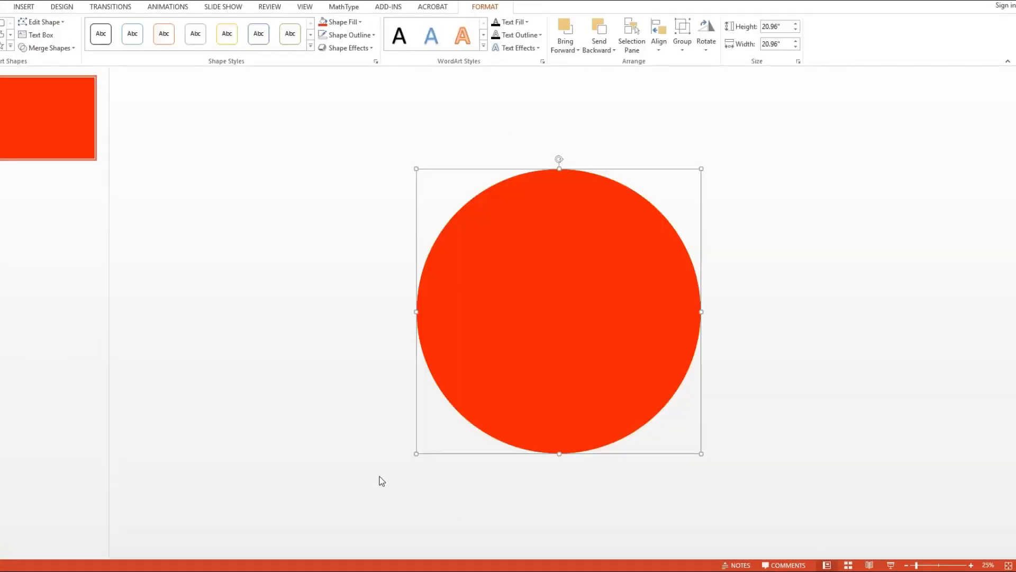
pyautogui.click(165, 7)
pyautogui.click(728, 35)
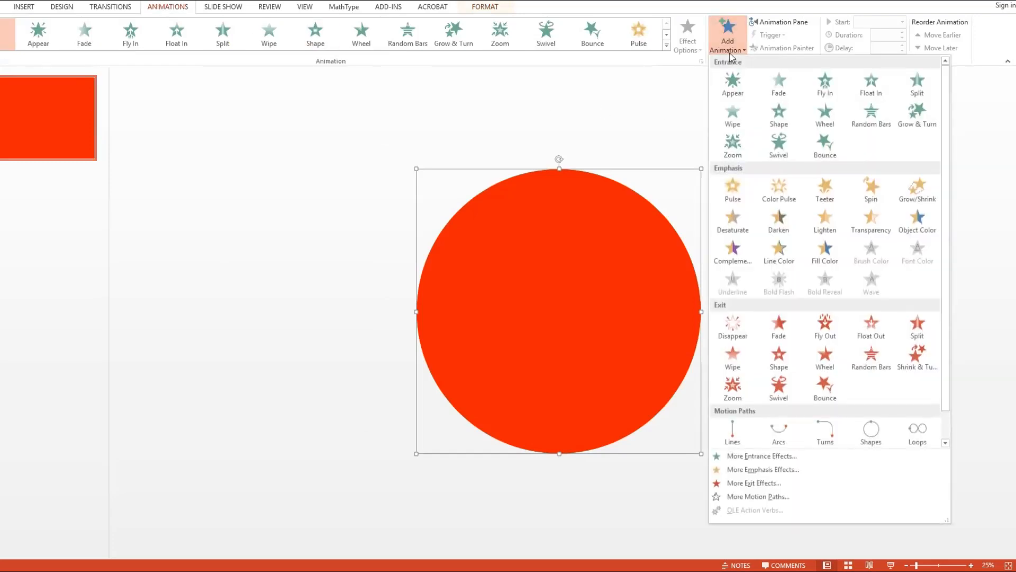
pyautogui.click(793, 459)
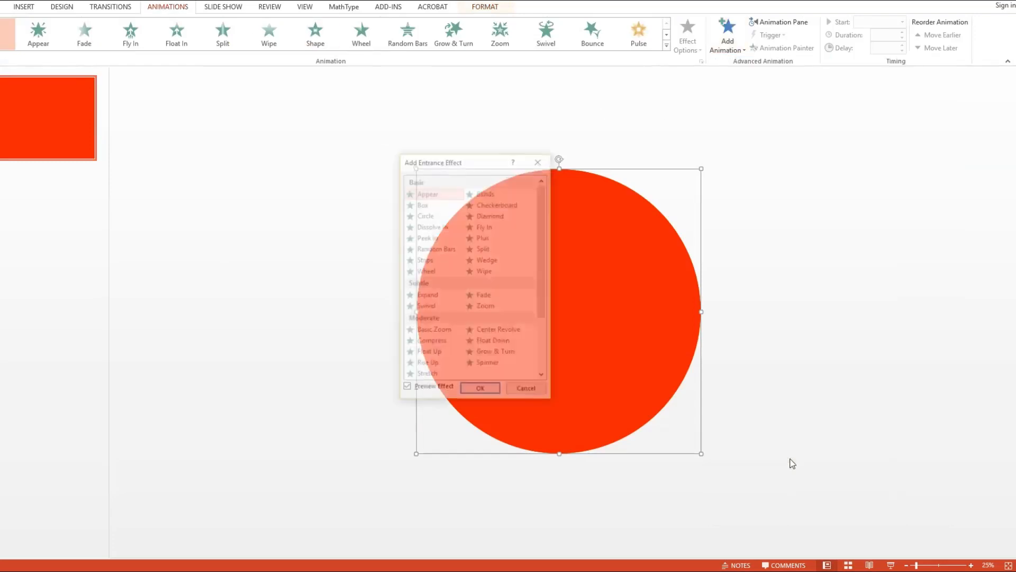
pyautogui.click(452, 331)
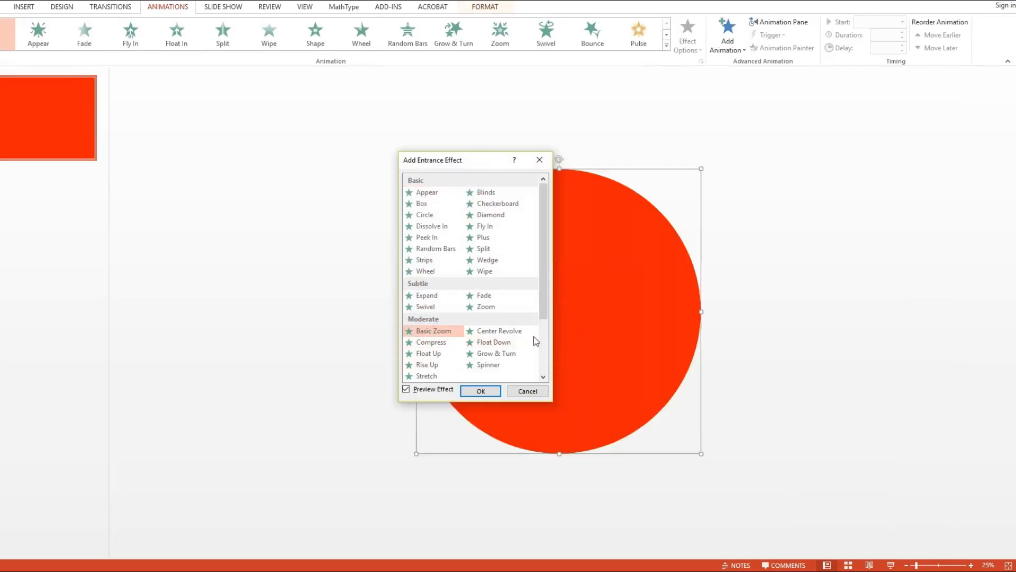
pyautogui.click(479, 391)
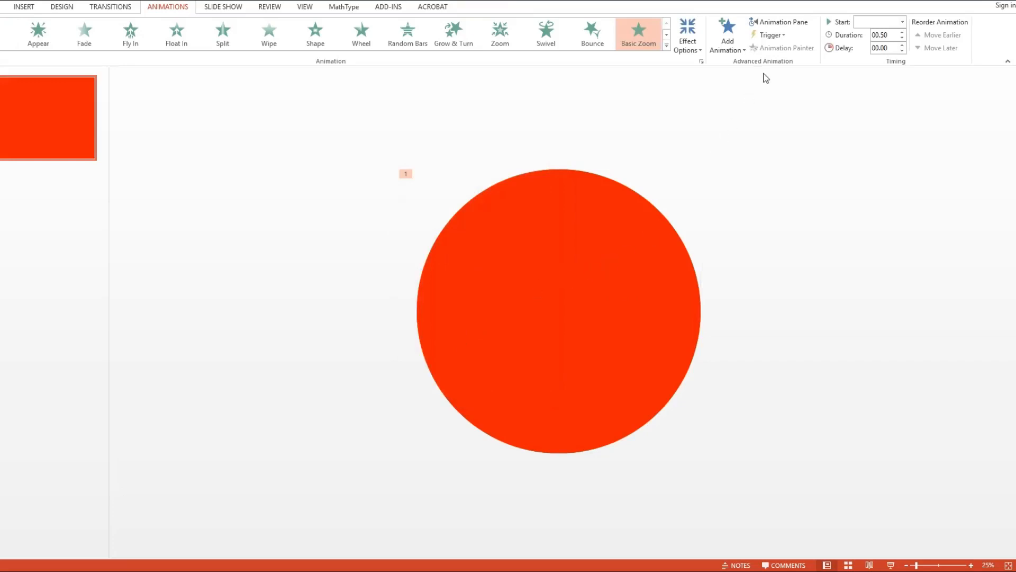
pyautogui.click(788, 22)
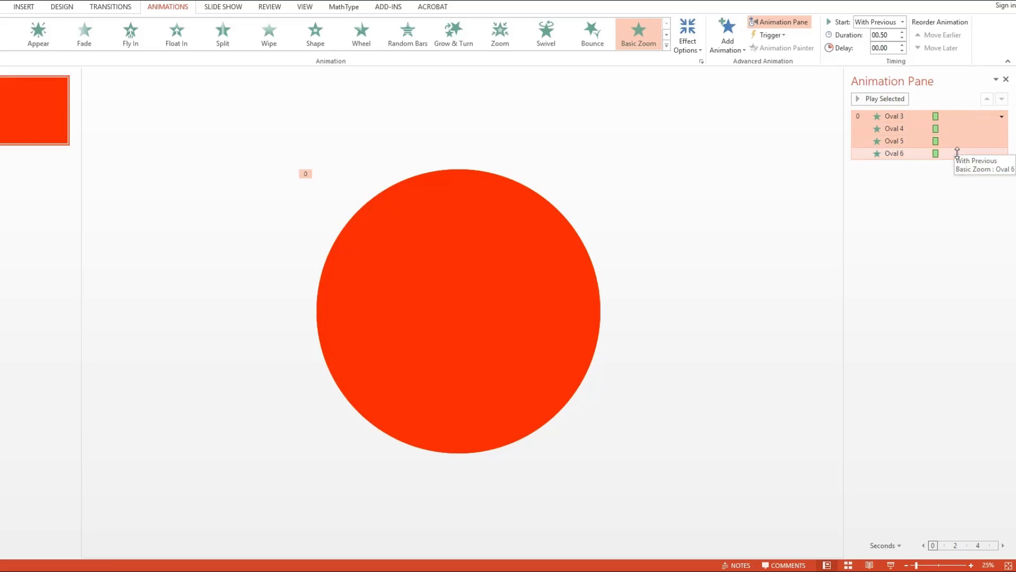
# - Set the animation duration of all four circles, Oval 3 to Oval 6, to 2 seconds
pyautogui.click(910, 116)
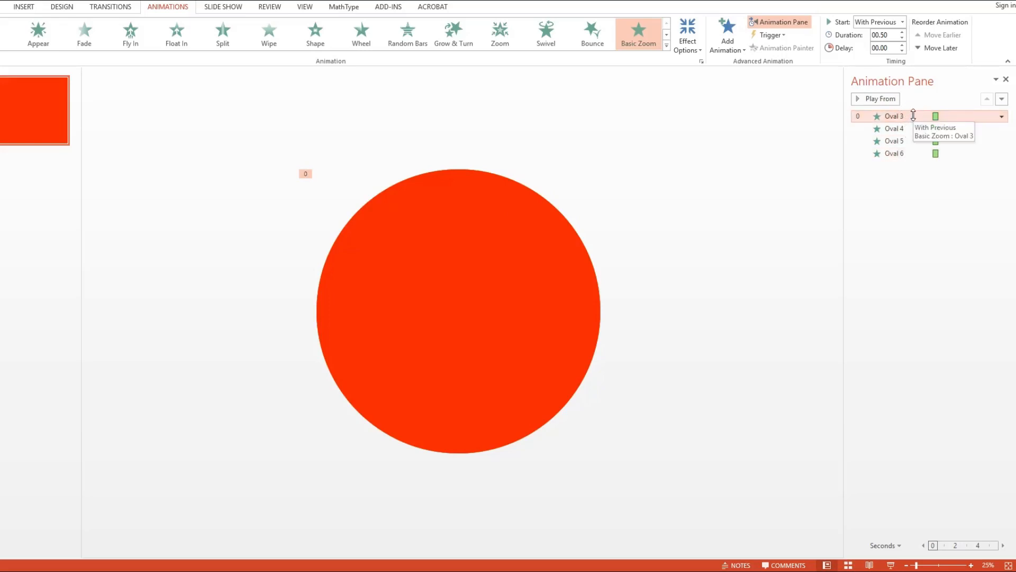
pyautogui.keyDown('shift'); pyautogui.click(917, 150); pyautogui.keyUp('shift')
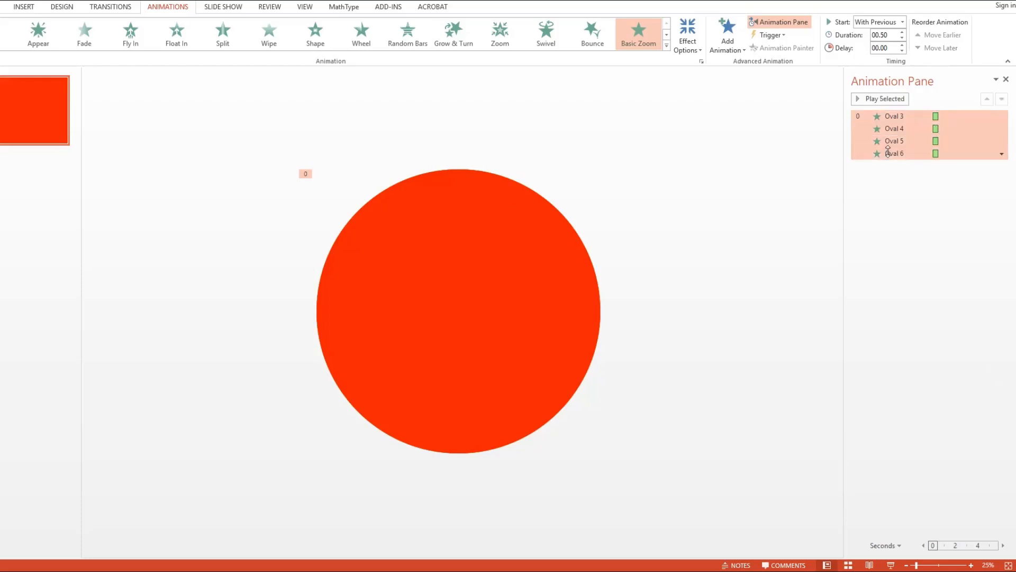
pyautogui.click(891, 36)
pyautogui.write('2')
pyautogui.press('Return')
# - Set the animation delay of Oval 4, Oval 5 and Oval 6 to 0.5 seconds
pyautogui.click(917, 129)
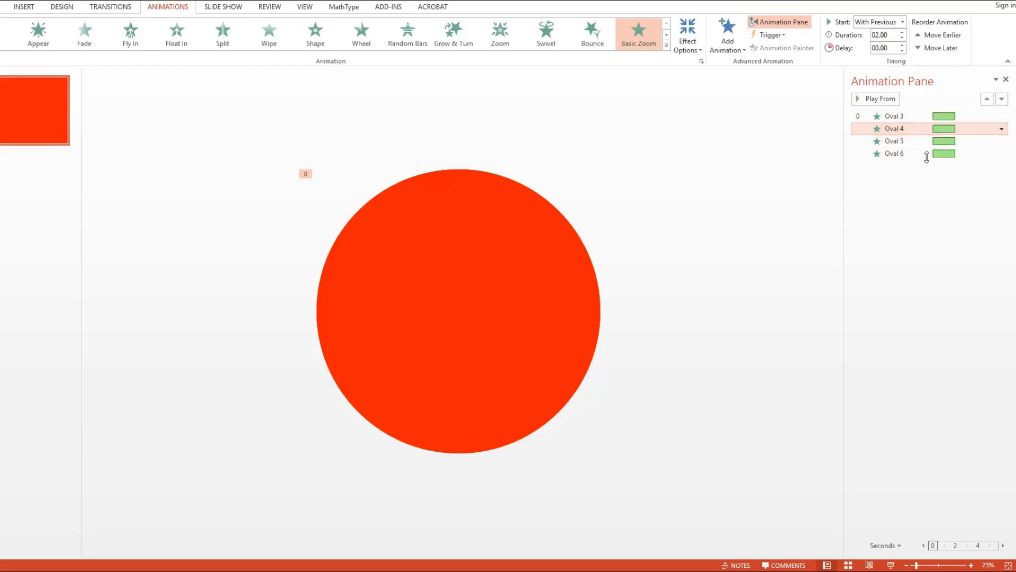
pyautogui.keyDown('shift'); pyautogui.click(924, 153); pyautogui.keyUp('shift')
pyautogui.click(885, 49)
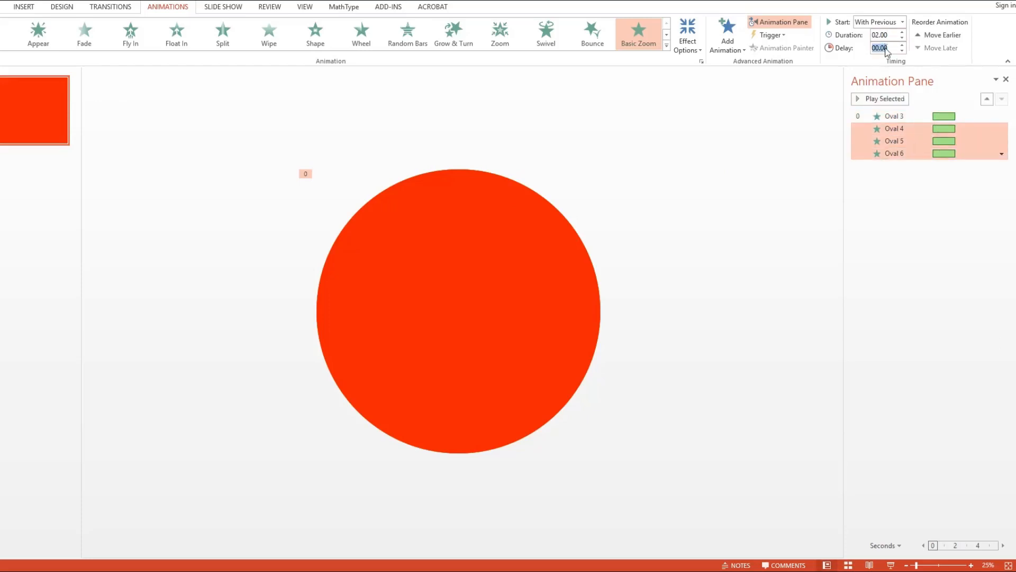
pyautogui.write('.5')
pyautogui.press('Return')
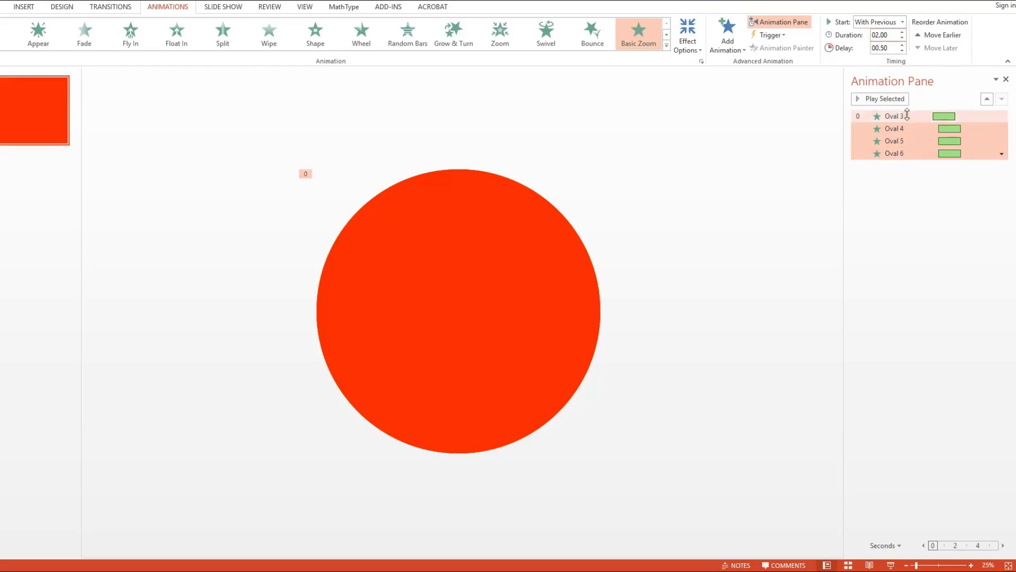
# - Set the animation delay of Oval 5 and Oval 6 to 1 second
pyautogui.click(893, 49)
pyautogui.write('1')
pyautogui.press('Return')
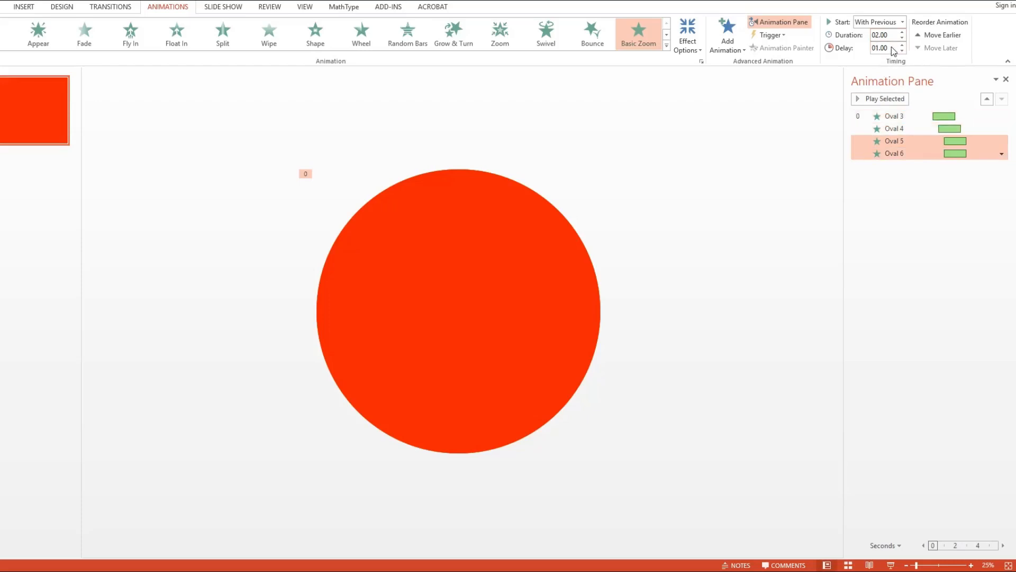
# - Set the animation delay of Oval 6 alone to 2 seconds and preview all the animations
pyautogui.keyDown('ctrl'); pyautogui.click(900, 141); pyautogui.keyUp('ctrl')
pyautogui.click(883, 49)
pyautogui.write('2')
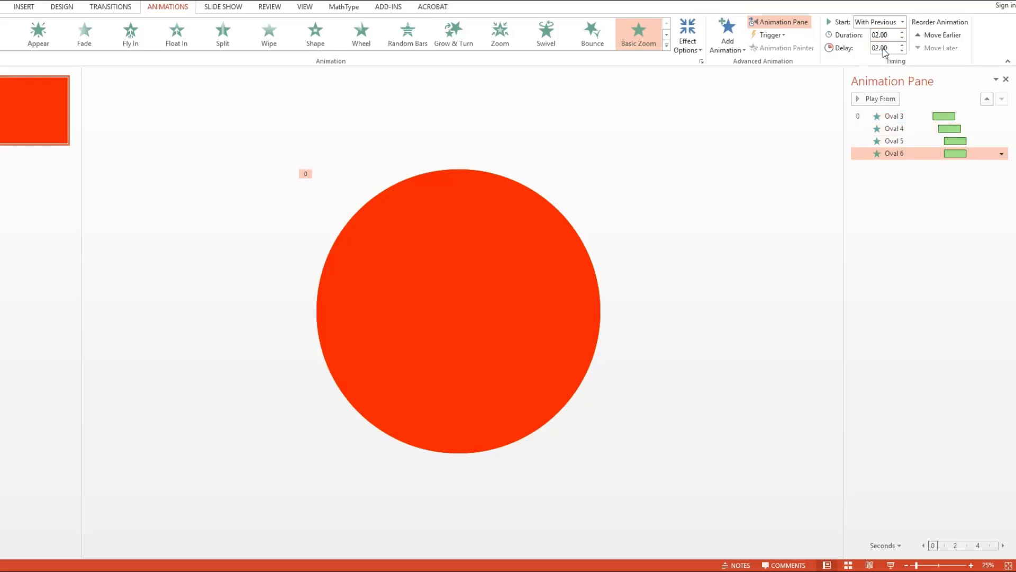
pyautogui.press('Return')
pyautogui.click(971, 207)
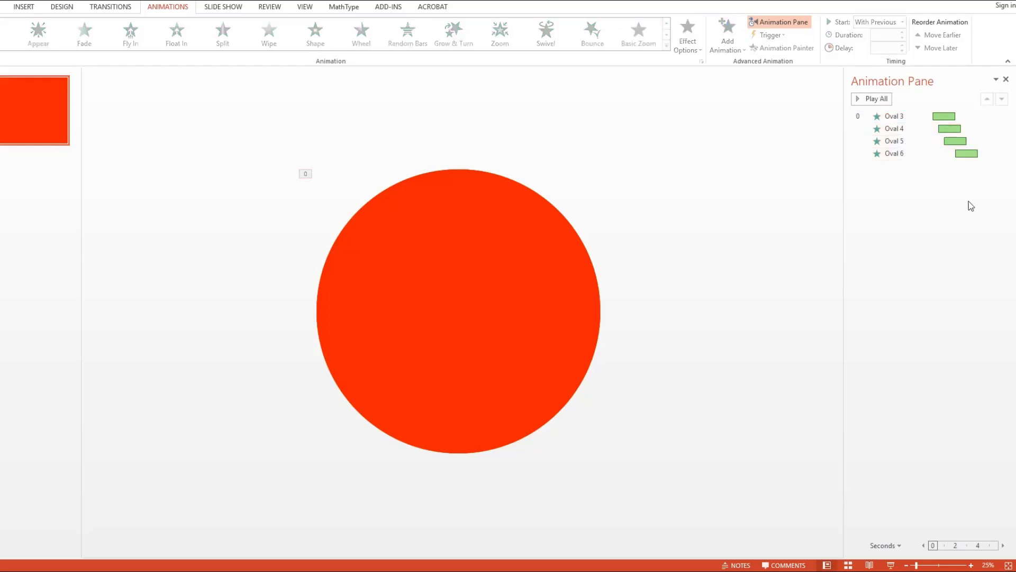
pyautogui.click(882, 100)
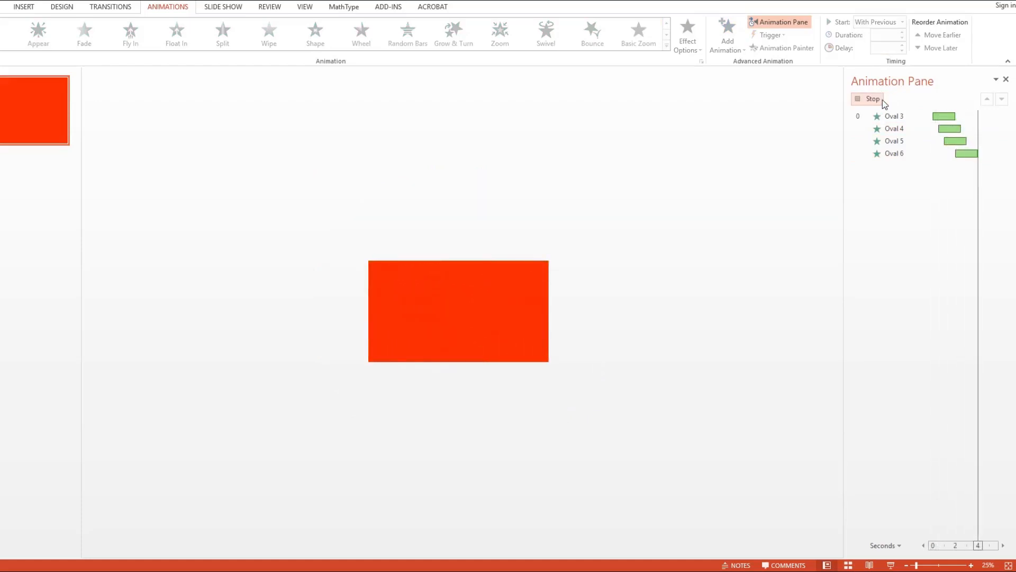
# - Set the animation duration of all four circles, Oval 3 to Oval 6, to 1 second
pyautogui.click(918, 154)
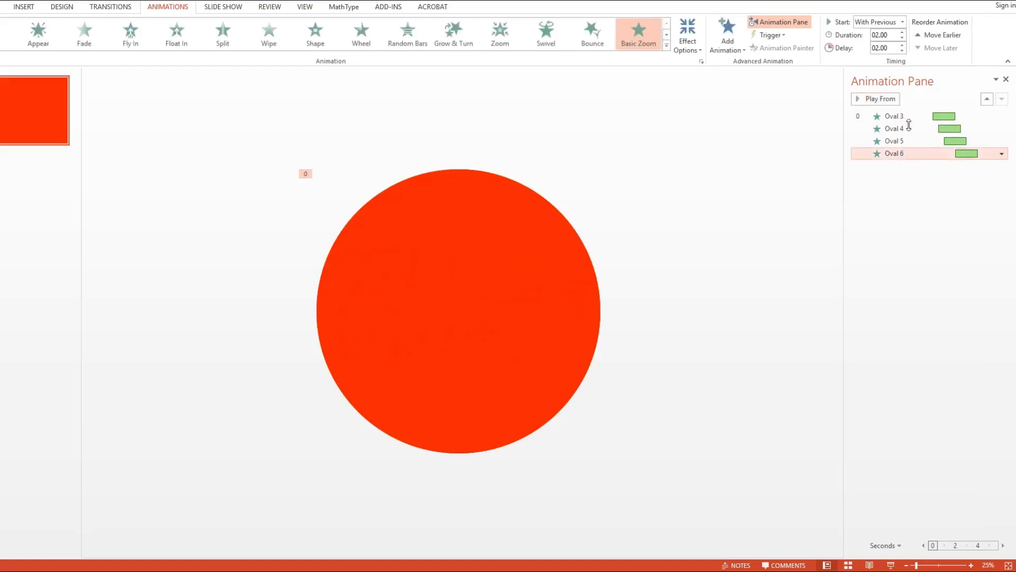
pyautogui.keyDown('shift'); pyautogui.click(909, 114); pyautogui.keyUp('shift')
pyautogui.click(896, 35)
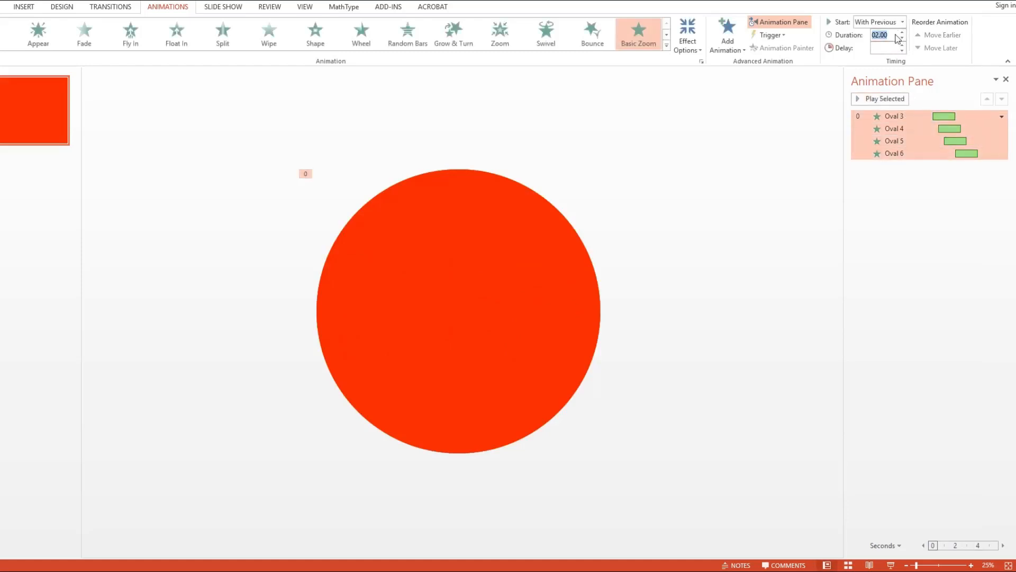
pyautogui.write('1')
pyautogui.press('Return')
# - Set the animation delay of Oval 4, Oval 5 and Oval 6 to 0.25 seconds
pyautogui.click(929, 129)
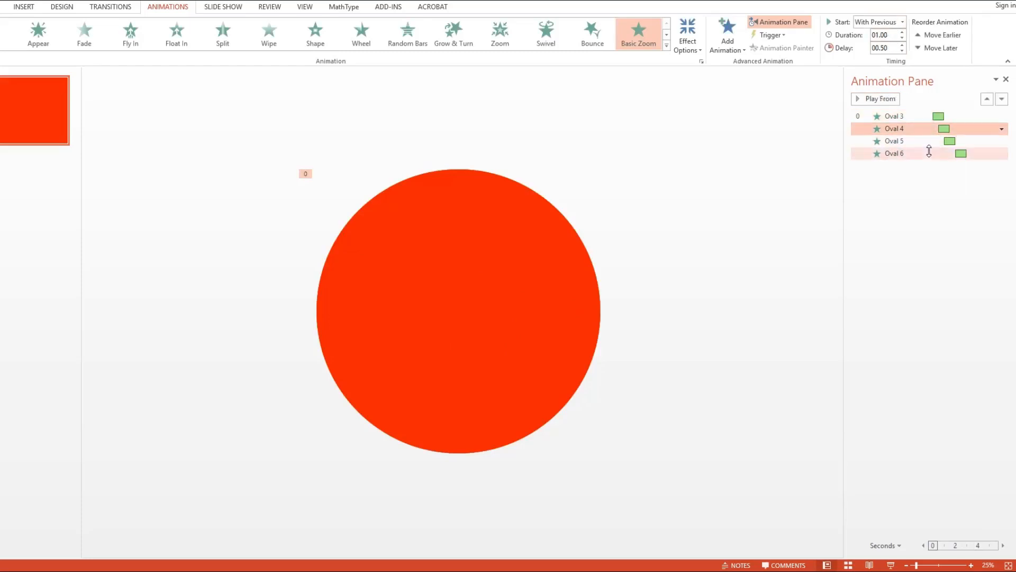
pyautogui.keyDown('ctrl'); pyautogui.click(929, 153); pyautogui.keyUp('ctrl')
pyautogui.keyDown('ctrl'); pyautogui.click(894, 141); pyautogui.keyUp('ctrl')
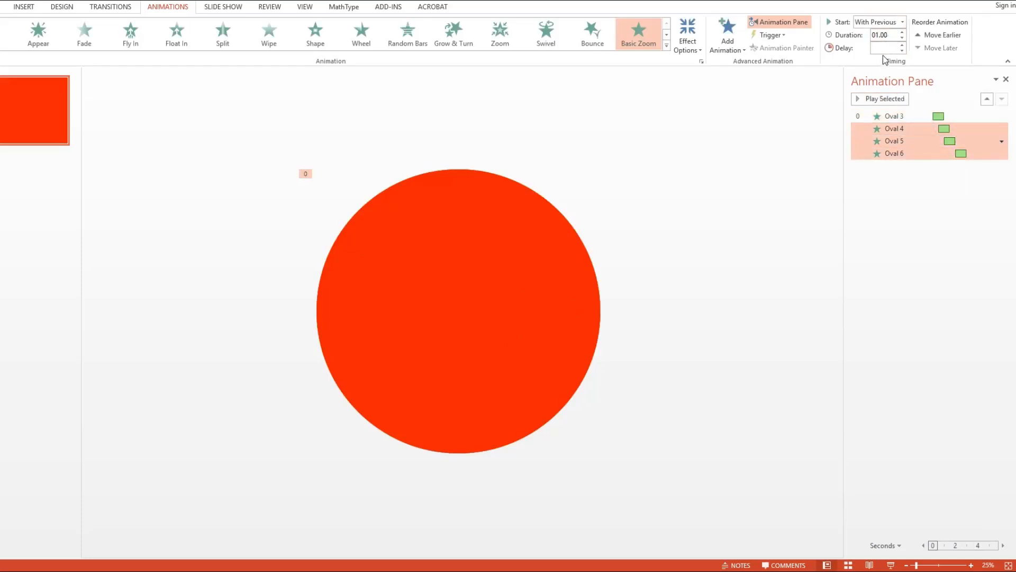
pyautogui.click(886, 49)
pyautogui.write('.25')
pyautogui.press('Return')
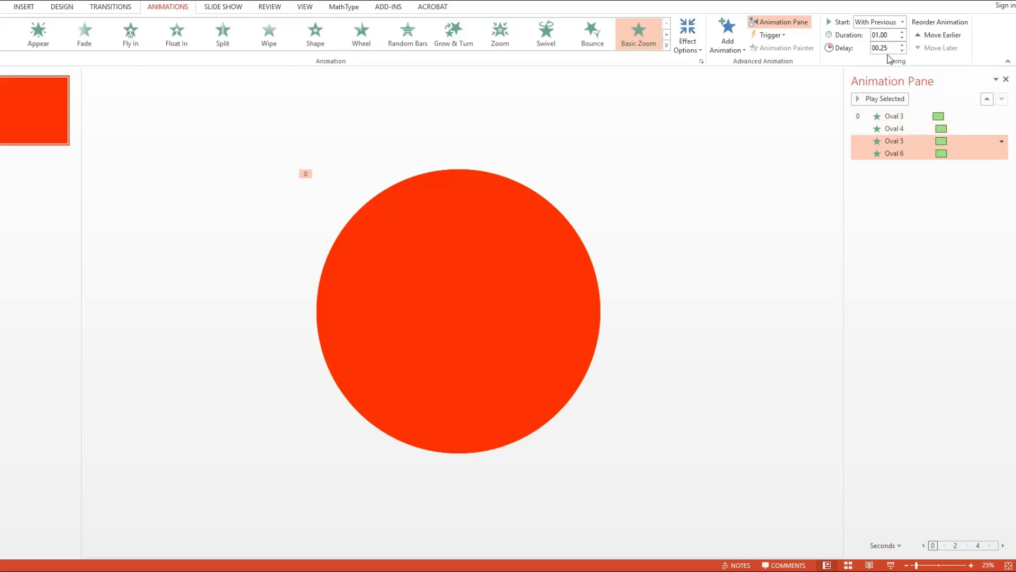
# - Set the animation delay of Oval 5 and Oval 6 to 0.5 seconds
pyautogui.doubleClick(893, 48)
pyautogui.write('.5')
pyautogui.press('Return')
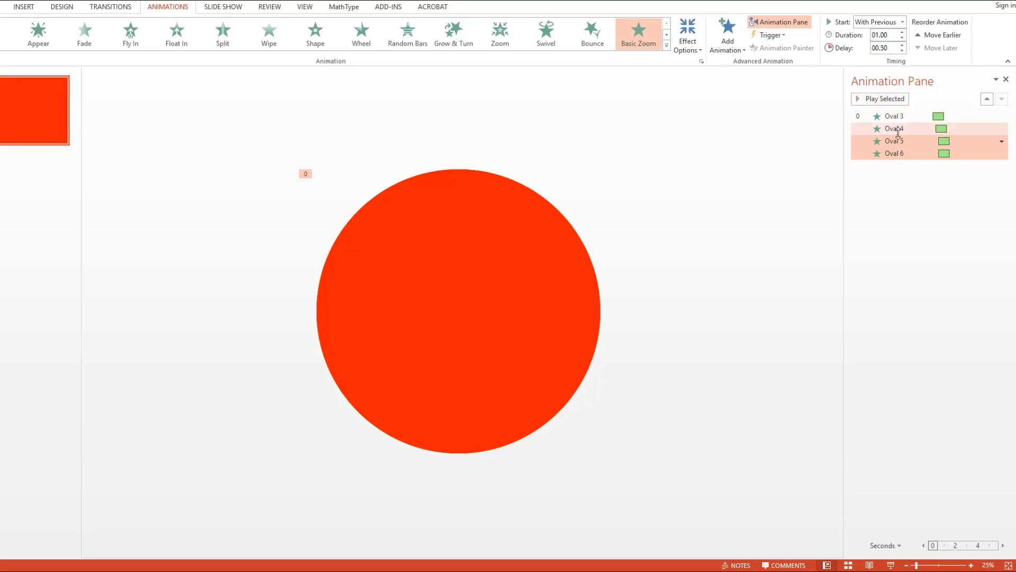
# - Try a 1-second animation delay on Oval 6 and undo that change
pyautogui.click(895, 154)
pyautogui.doubleClick(893, 49)
pyautogui.write('1')
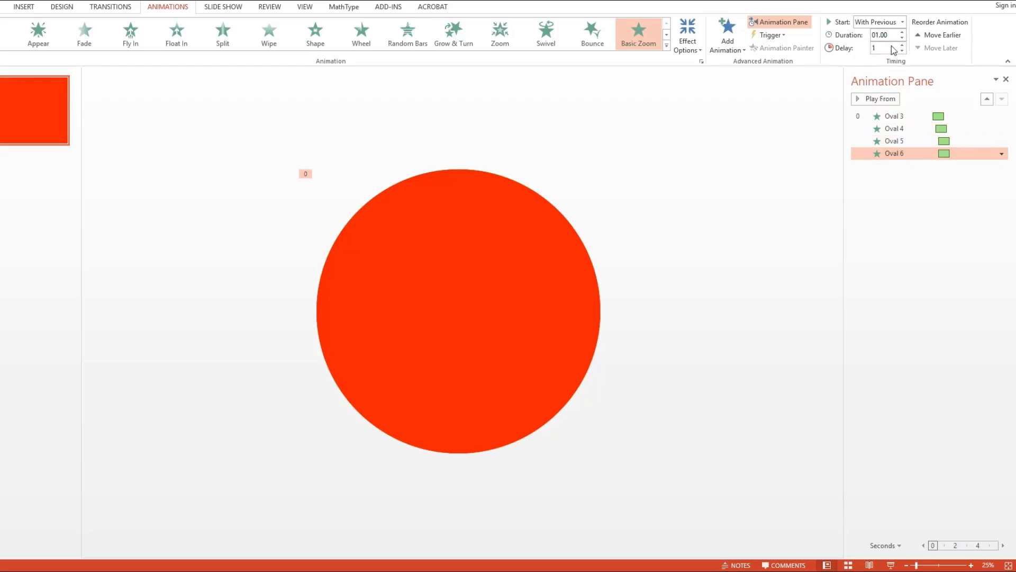
pyautogui.press('Return')
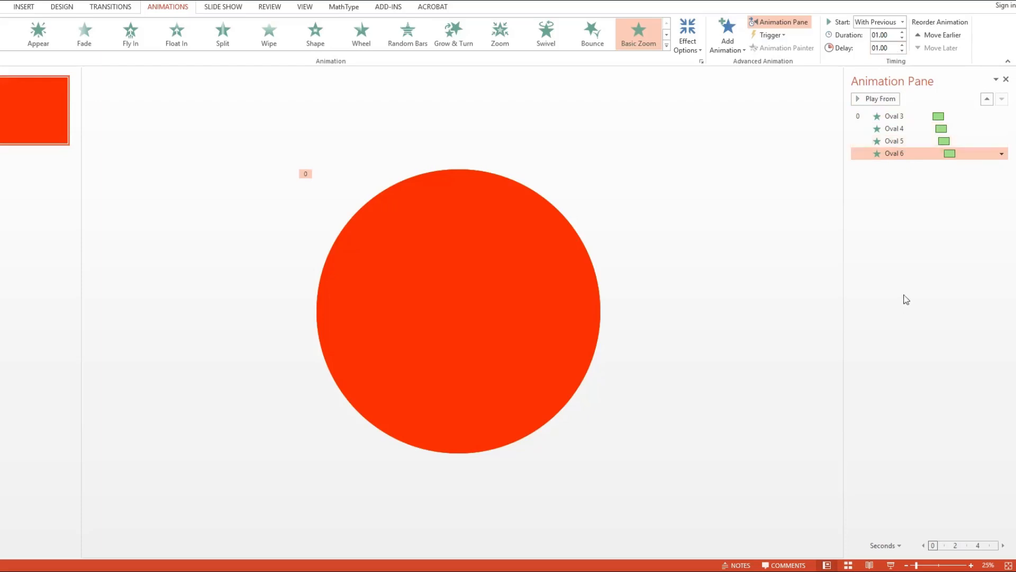
pyautogui.click(912, 141)
pyautogui.hotkey('ctrl', 'z')
# - Set the animation delay of Oval 6 to 0.75 seconds
pyautogui.click(916, 153)
pyautogui.doubleClick(891, 49)
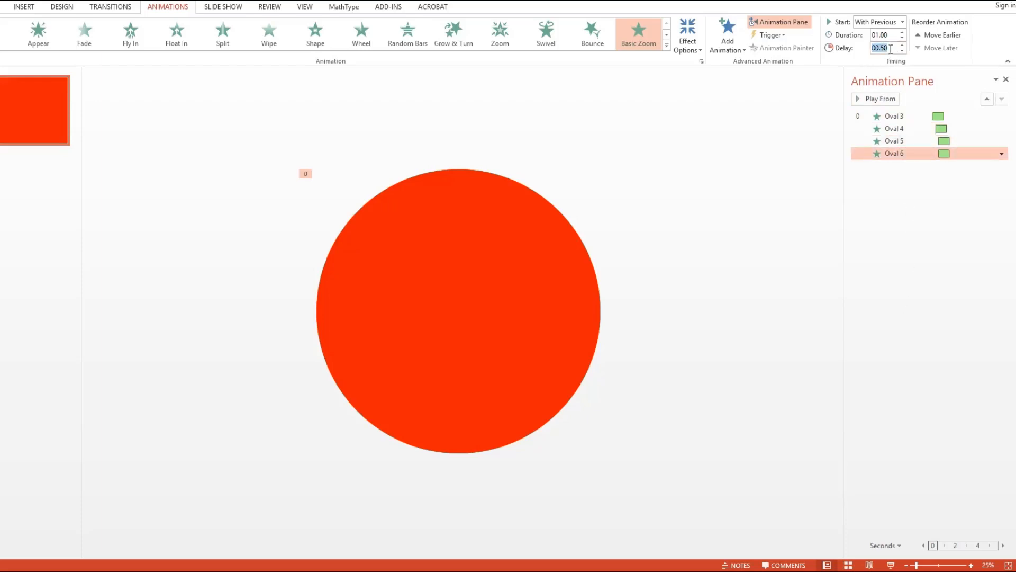
pyautogui.press('BackSpace')
pyautogui.write('.75')
pyautogui.press('Return')
pyautogui.click(919, 214)
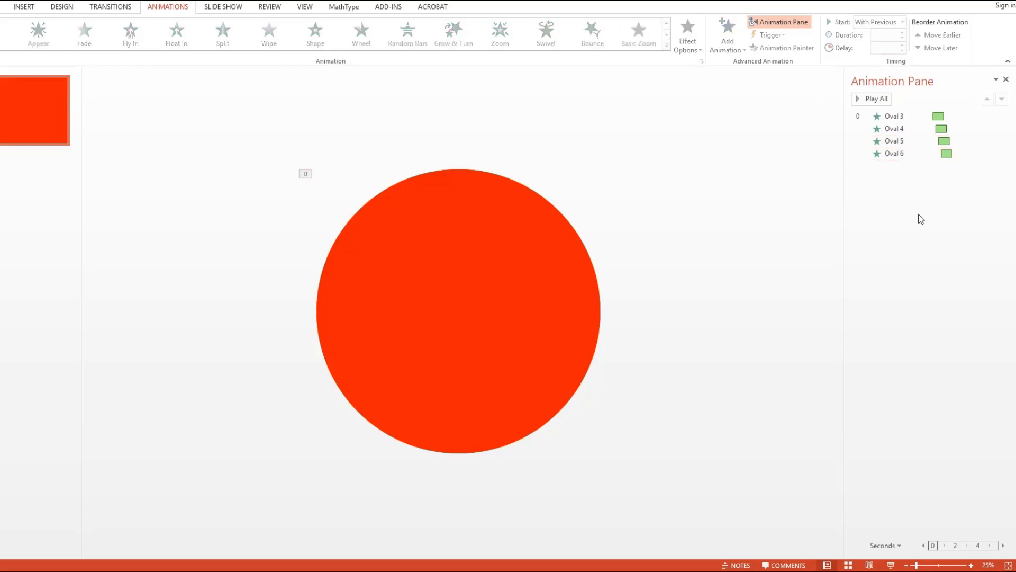
# - Check the delays of Oval 5 and Oval 6 and preview all the animations
pyautogui.click(925, 141)
pyautogui.click(926, 153)
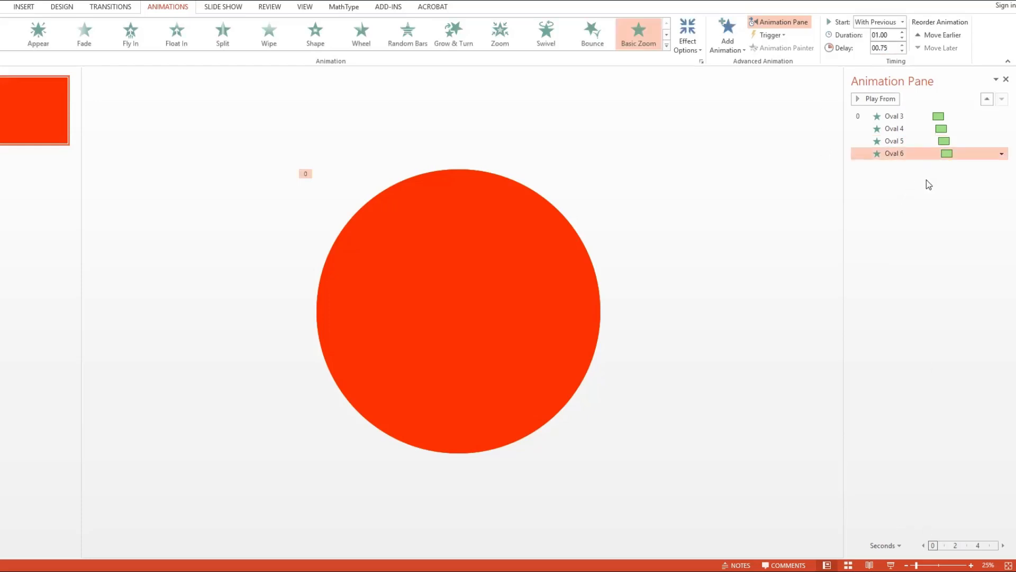
pyautogui.click(925, 177)
pyautogui.click(891, 100)
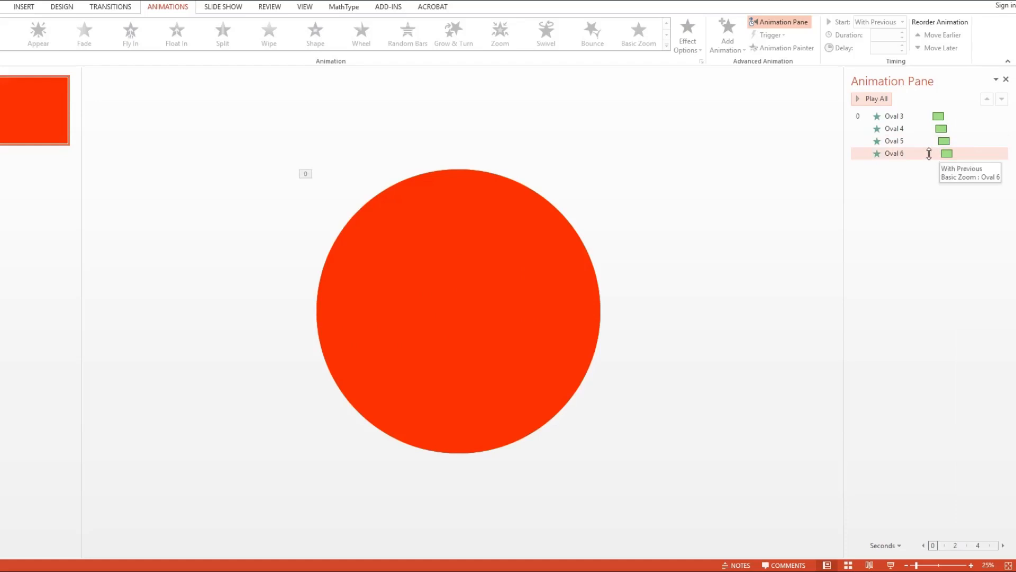
# - Set the animation delay of Oval 5 to 0.4 seconds
pyautogui.click(923, 126)
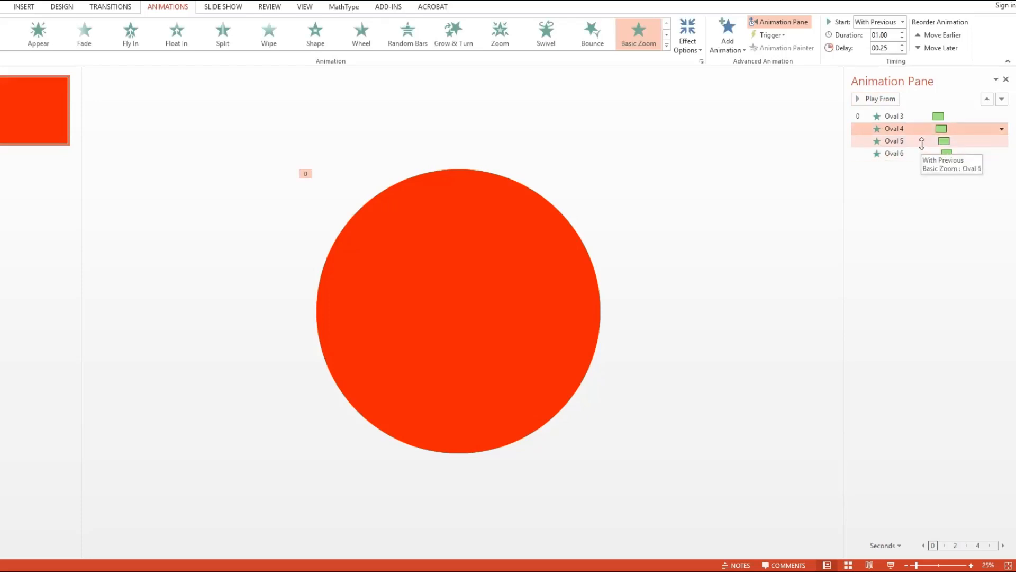
pyautogui.click(922, 143)
pyautogui.click(892, 49)
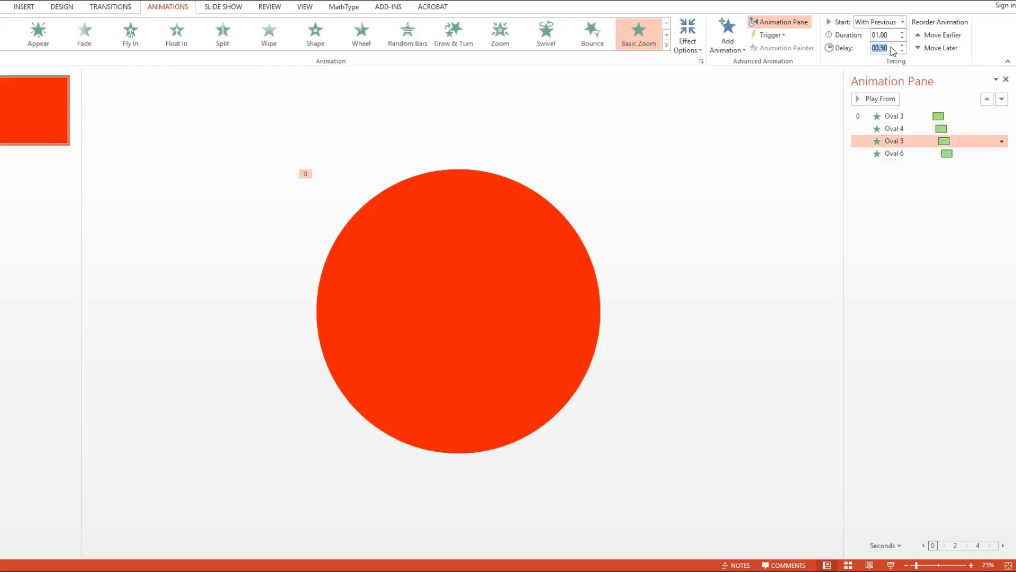
pyautogui.write('.4')
pyautogui.press('Return')
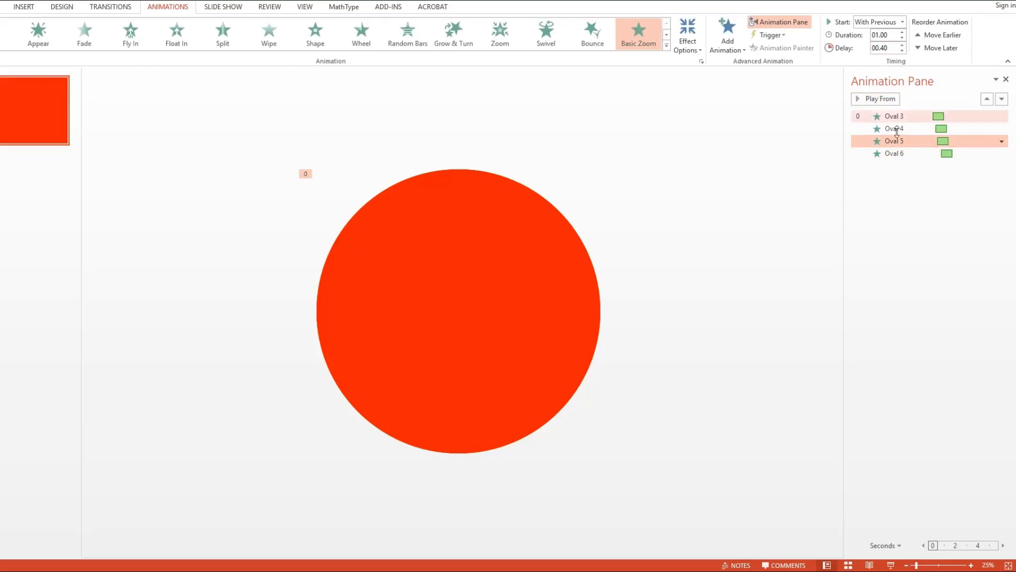
# - Set the animation delay of Oval 6 to 0.5 seconds
pyautogui.click(914, 153)
pyautogui.click(896, 47)
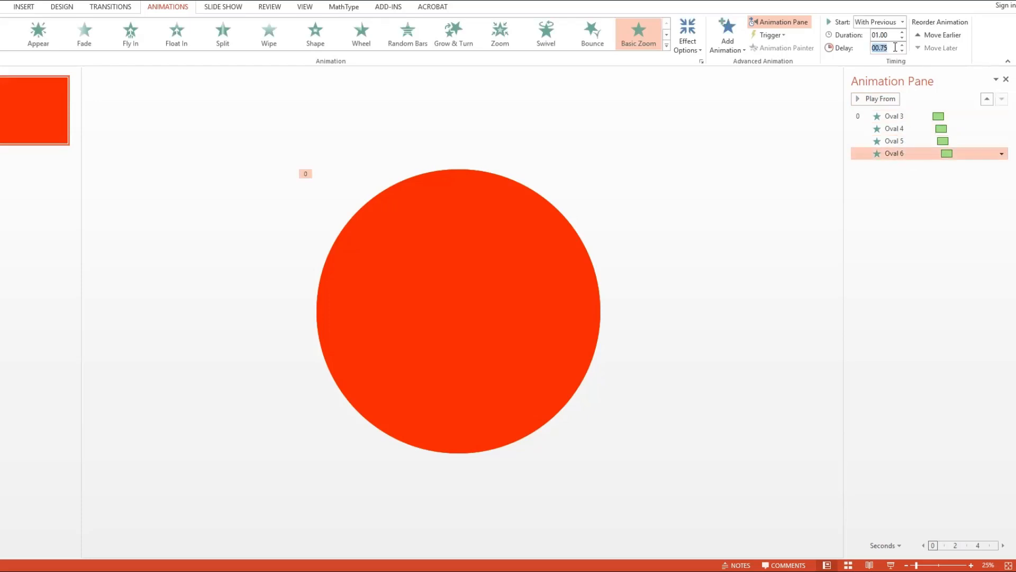
pyautogui.write('.5')
pyautogui.press('Return')
pyautogui.click(957, 256)
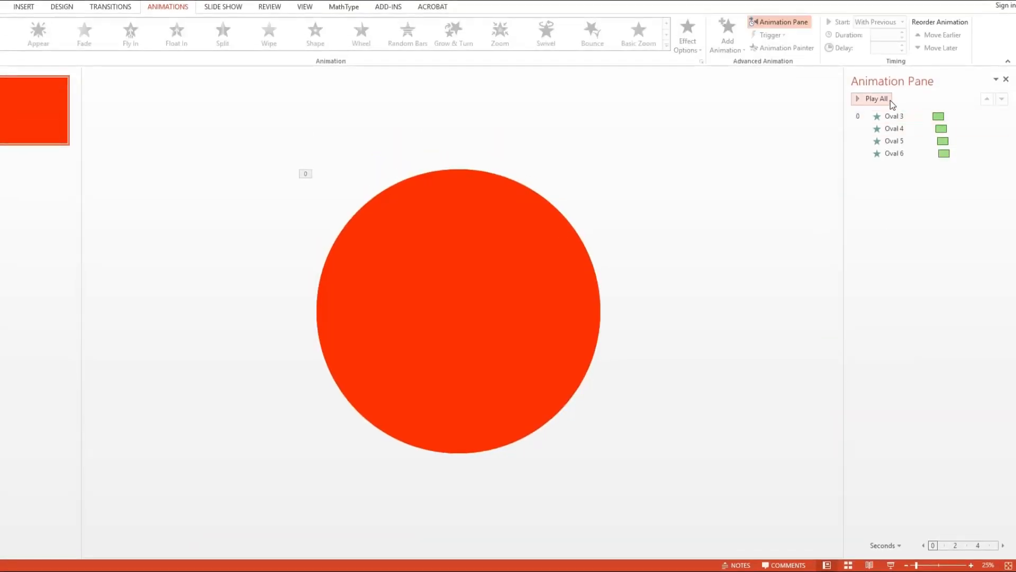
# - Preview all the circle animations and play the slide as a full-screen slide show
pyautogui.click(889, 100)
pyautogui.click(888, 101)
pyautogui.click(891, 565)
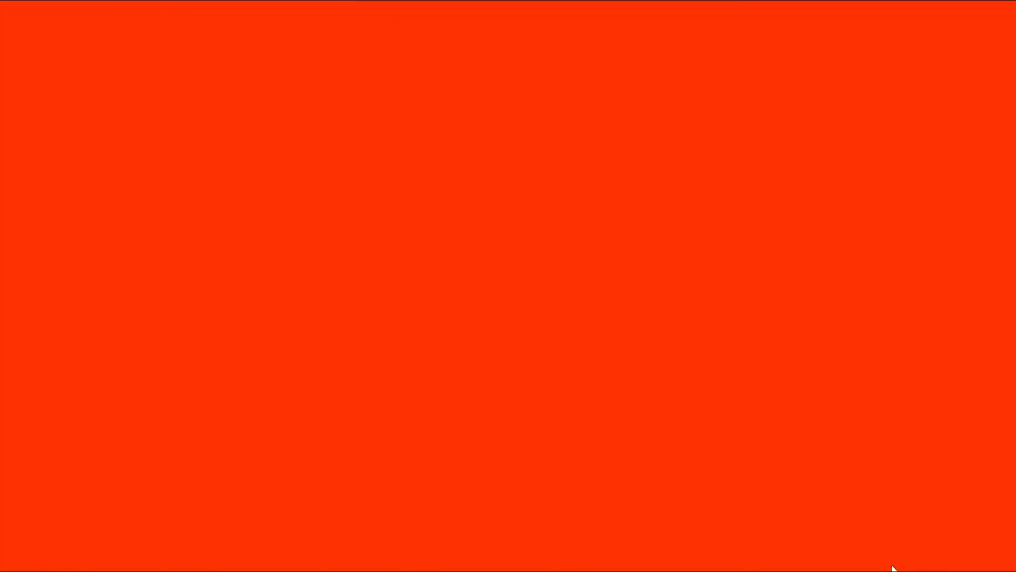